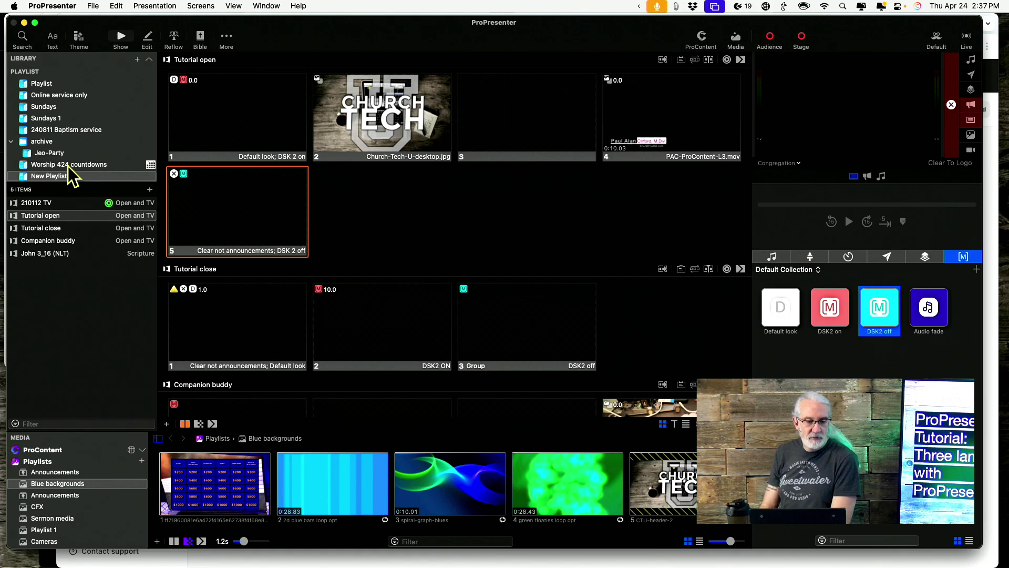
# - Search the library for 'am' and open Amazing Grace Spanish and English
pyautogui.click(18, 41)
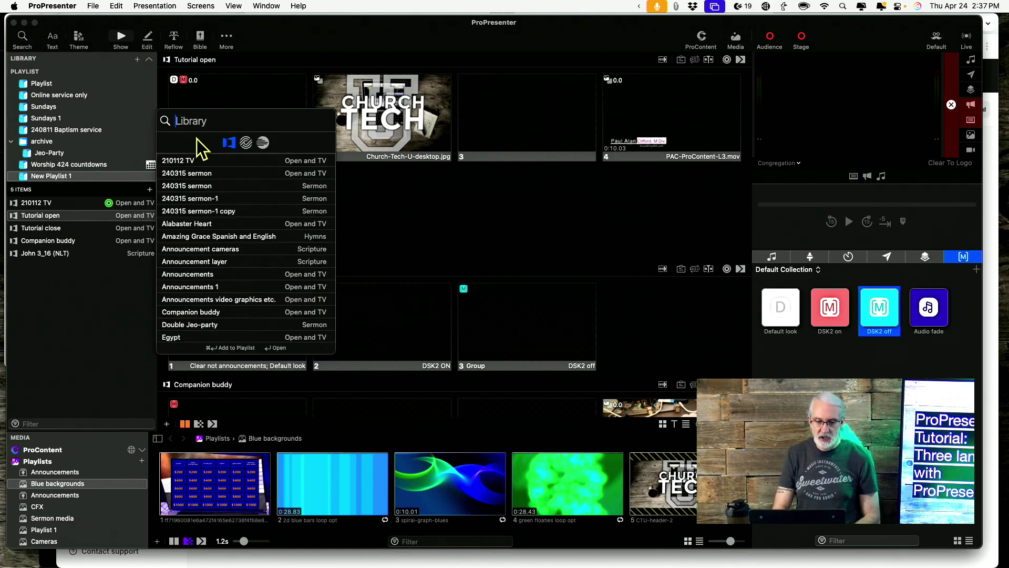
pyautogui.write('am')
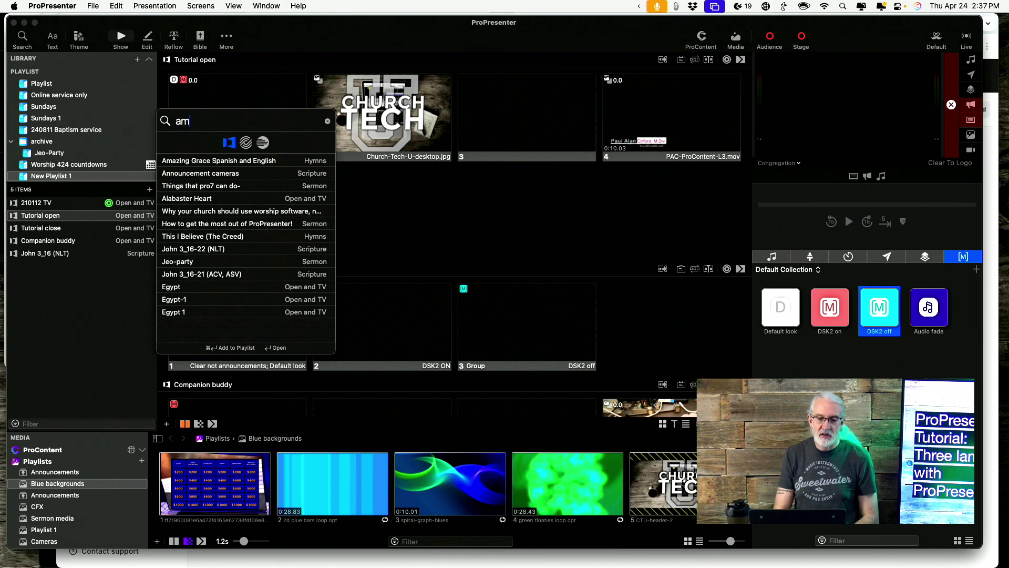
pyautogui.press('Down')
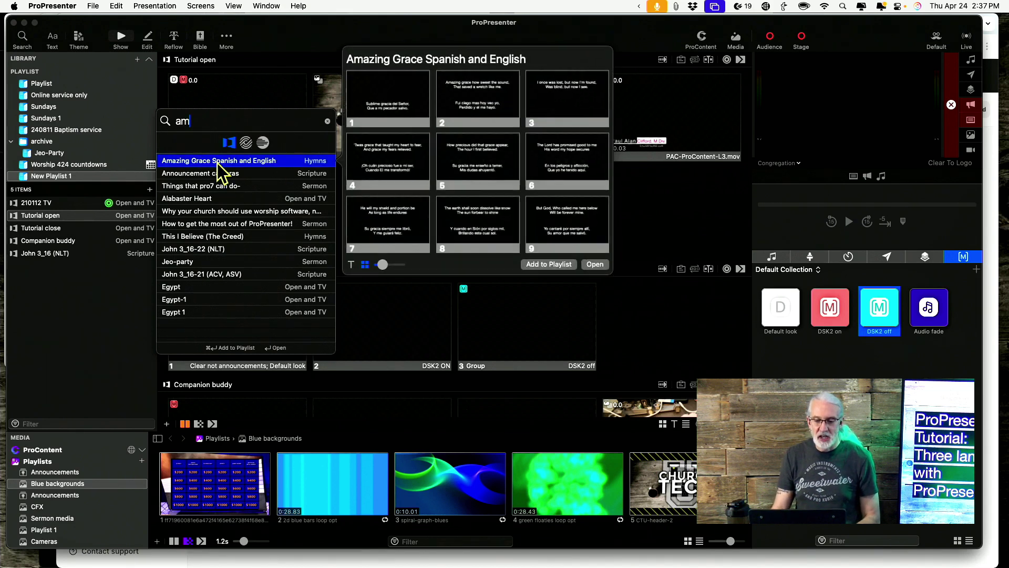
pyautogui.click(595, 265)
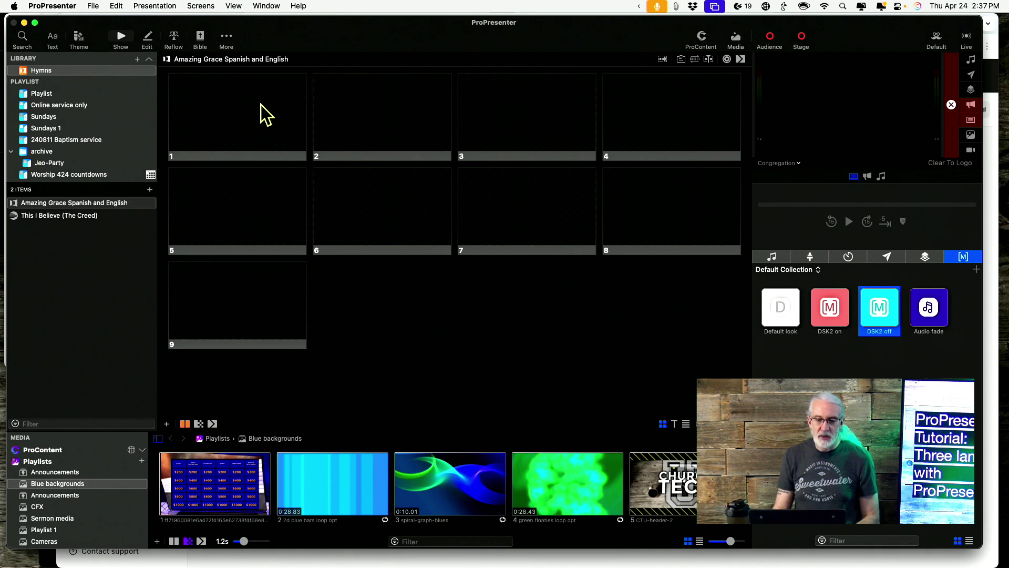
# - Send slides 1 then 2 to the output and show lyrics on the thumbnails
pyautogui.click(276, 128)
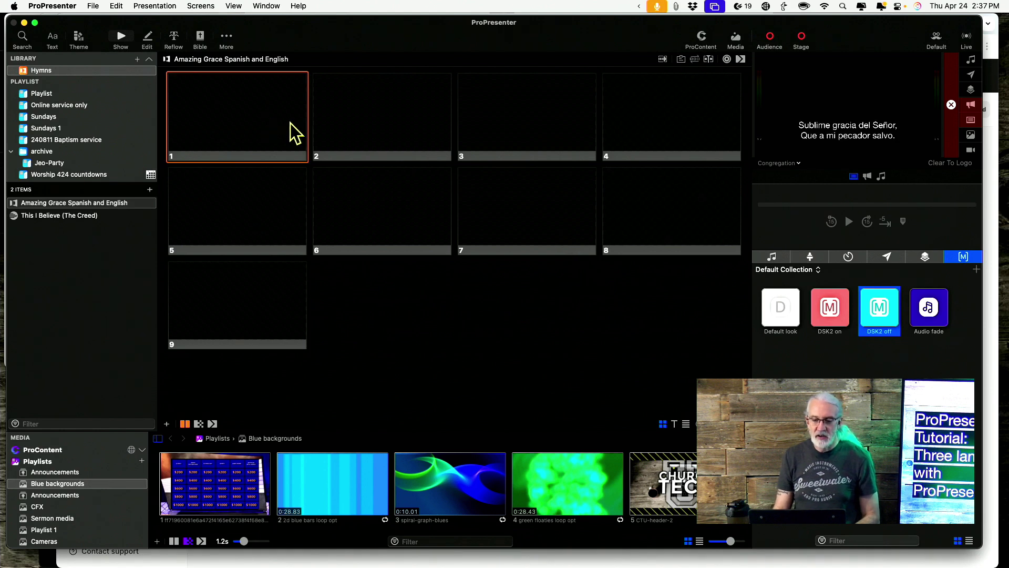
pyautogui.click(352, 139)
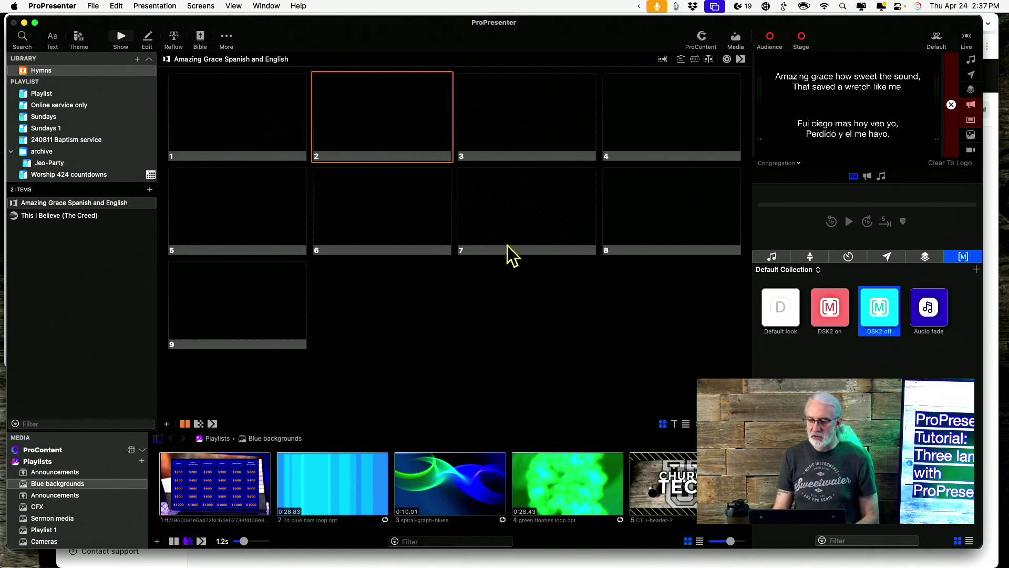
pyautogui.click(675, 424)
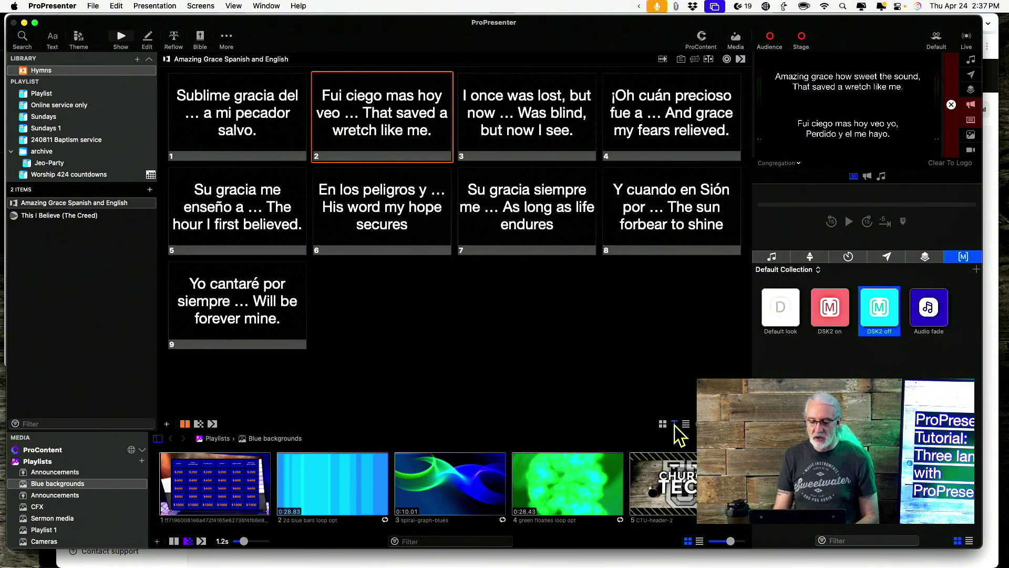
pyautogui.click(663, 424)
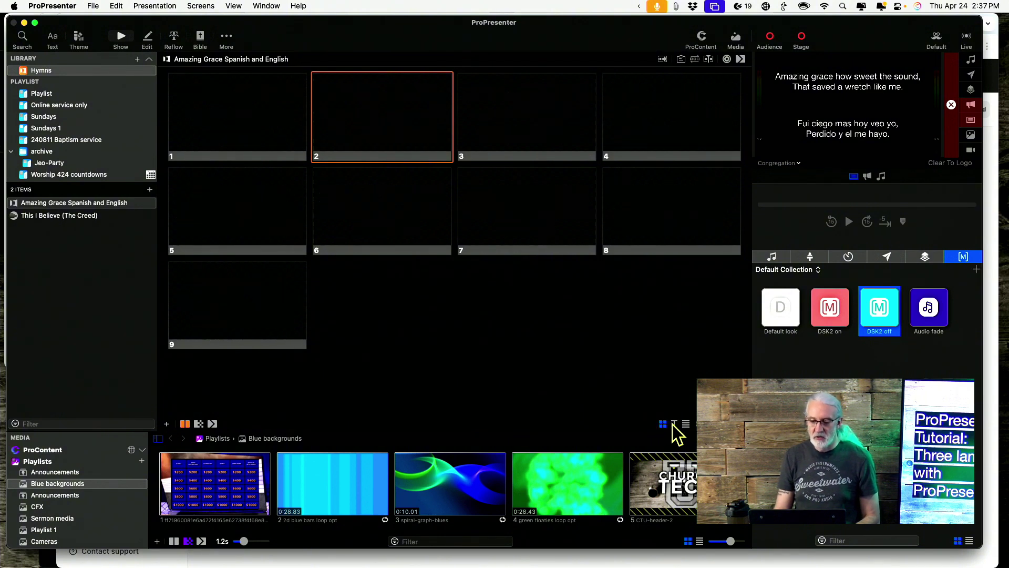
pyautogui.click(675, 425)
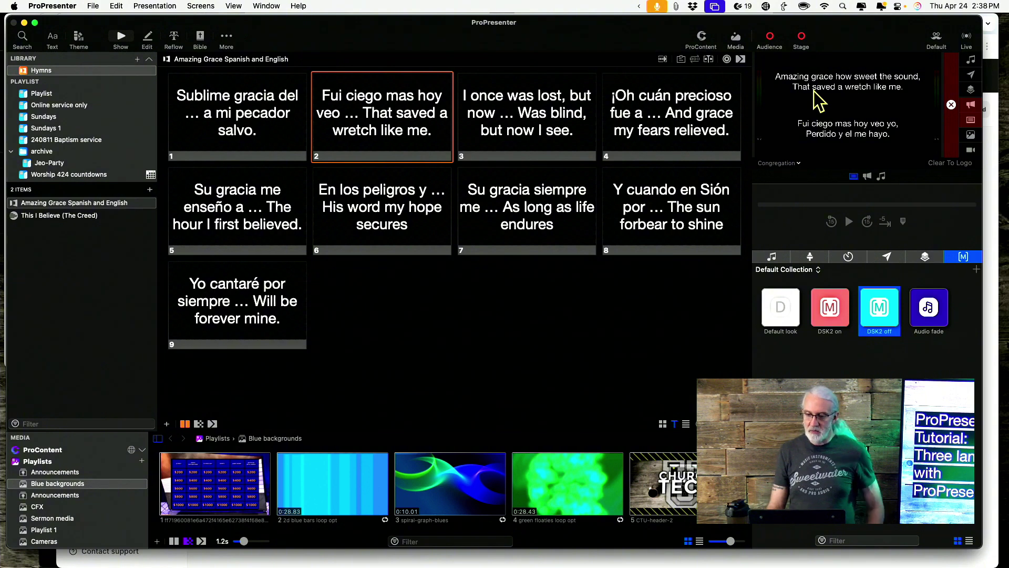
# - Edit slide 2 via its context menu and select the top English lyric box (Text 1)
pyautogui.rightClick(351, 117)
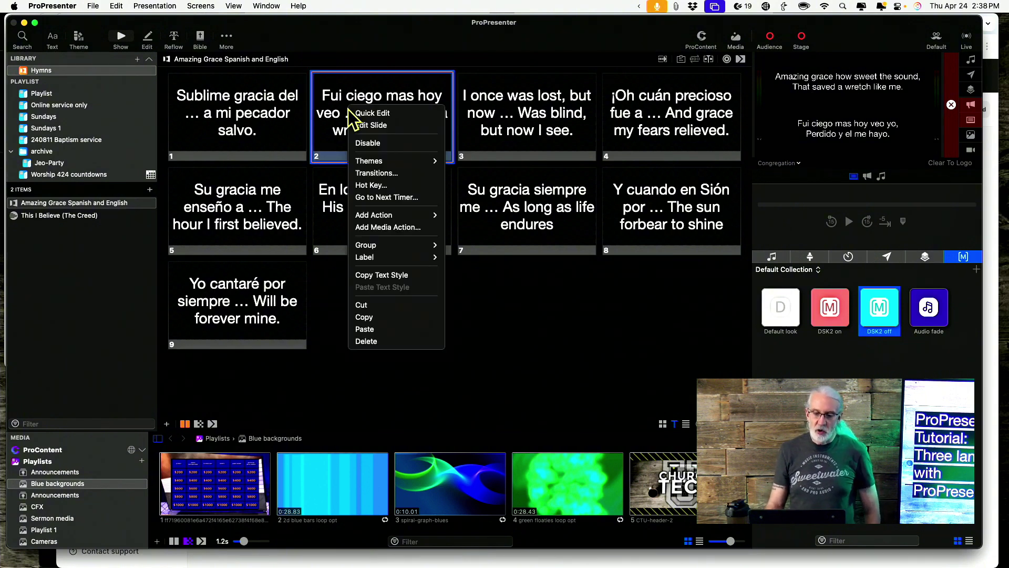
pyautogui.click(361, 126)
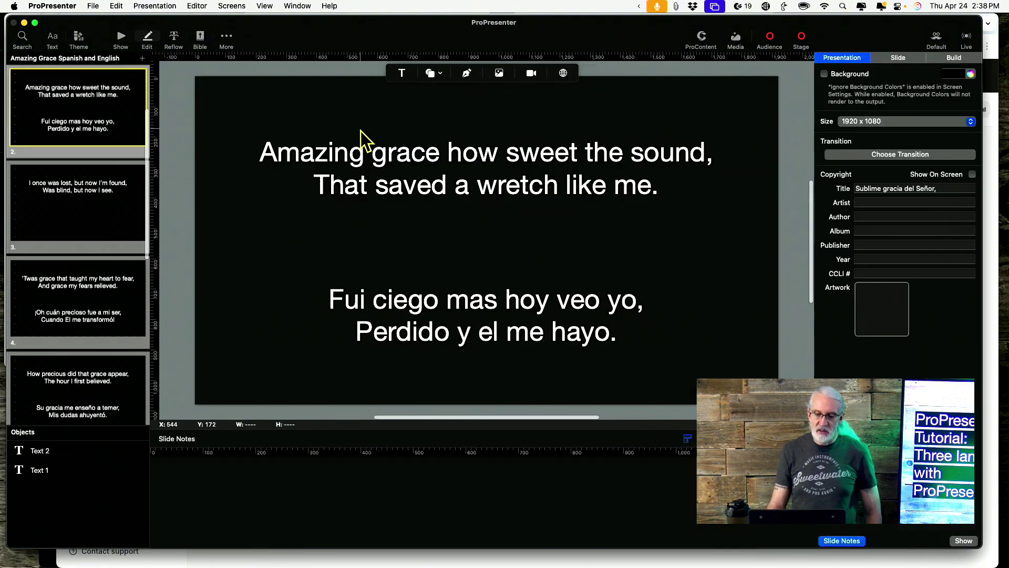
pyautogui.click(413, 182)
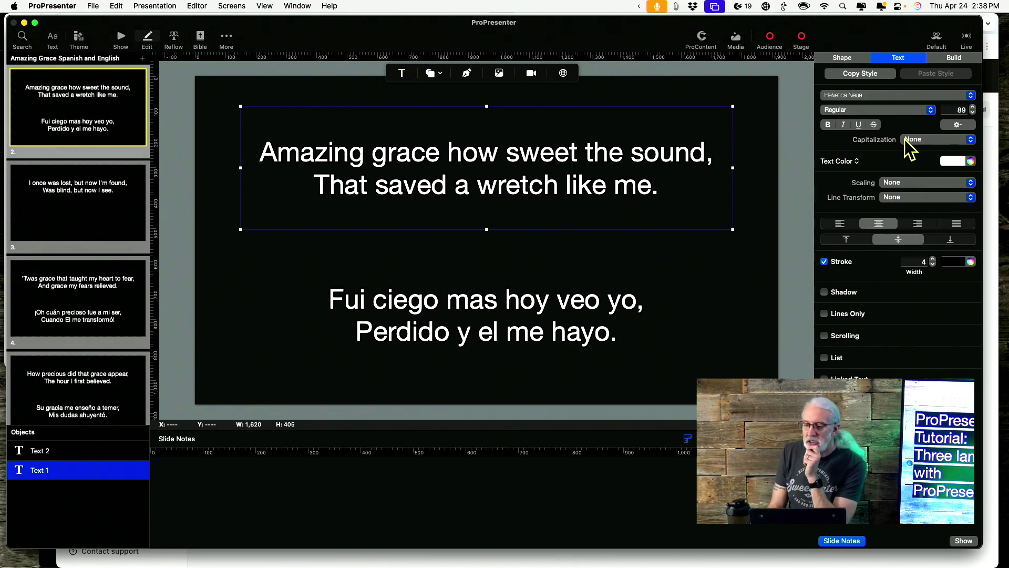
# - Open the extra spacing options and step up the English line and paragraph spacing
pyautogui.click(966, 124)
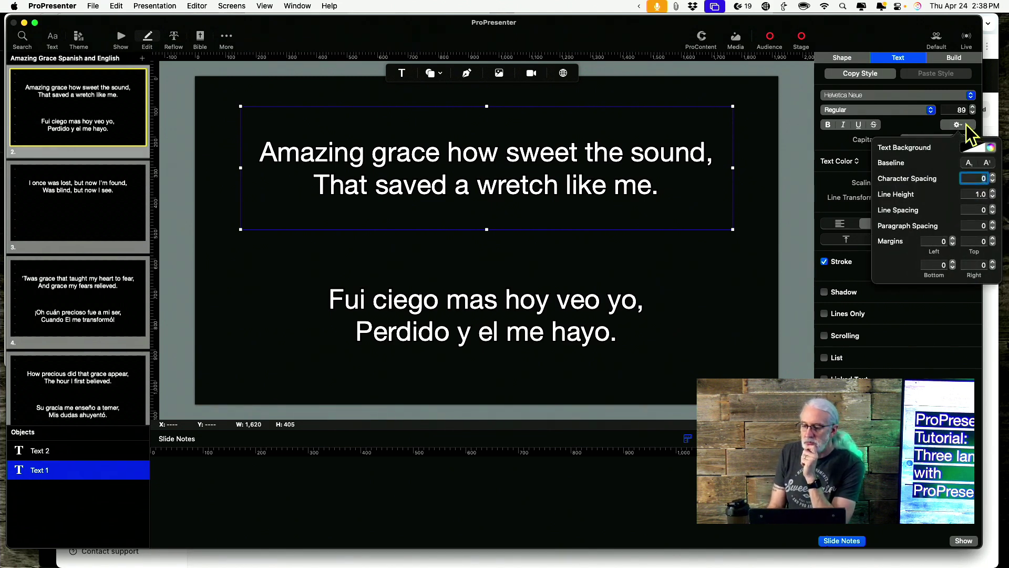
pyautogui.click(993, 208)
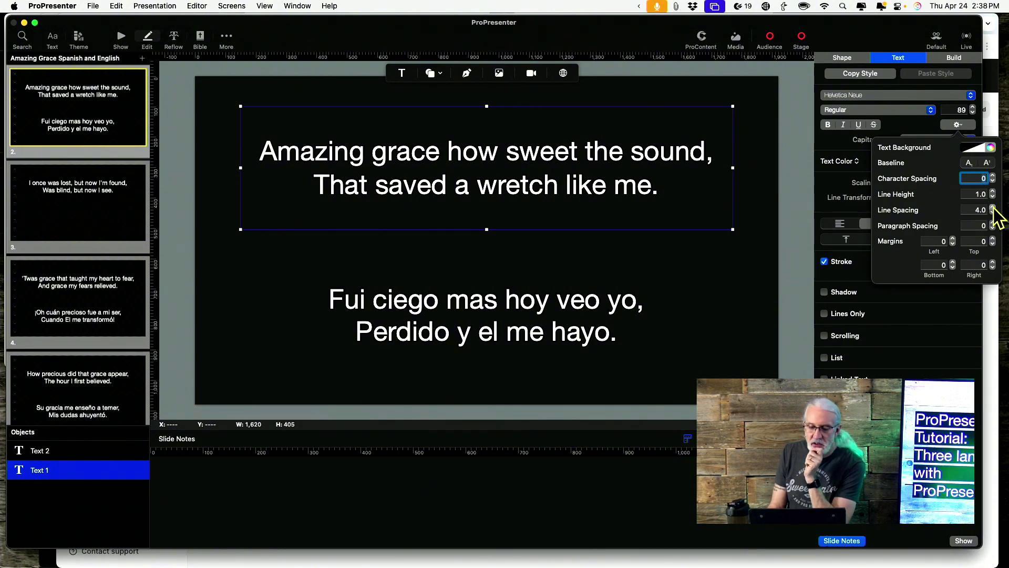
pyautogui.click(993, 208)
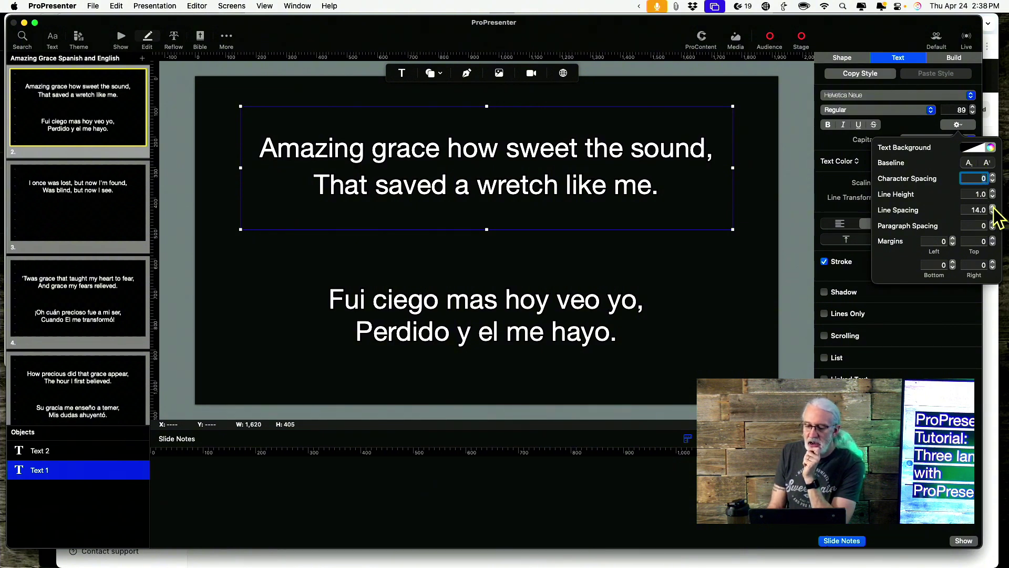
pyautogui.click(993, 208)
pyautogui.click(993, 207)
pyautogui.click(993, 208)
pyautogui.click(993, 207)
pyautogui.click(993, 208)
pyautogui.click(993, 222)
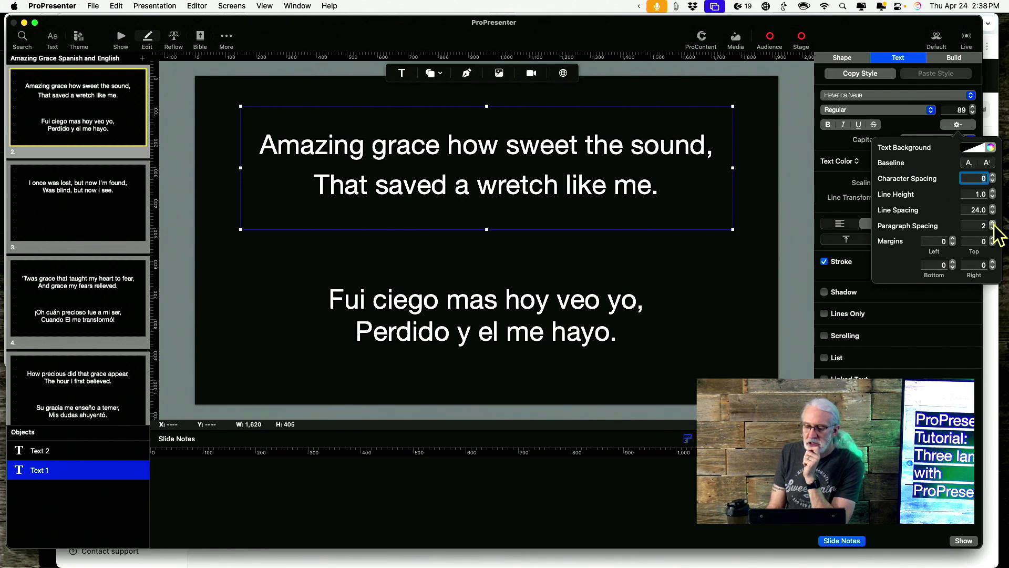
pyautogui.click(993, 223)
pyautogui.click(993, 223)
pyautogui.click(992, 222)
pyautogui.click(993, 223)
pyautogui.click(993, 223)
pyautogui.click(993, 223)
pyautogui.click(992, 223)
pyautogui.click(992, 223)
pyautogui.click(992, 223)
pyautogui.click(993, 223)
pyautogui.click(992, 223)
pyautogui.click(992, 223)
pyautogui.click(992, 223)
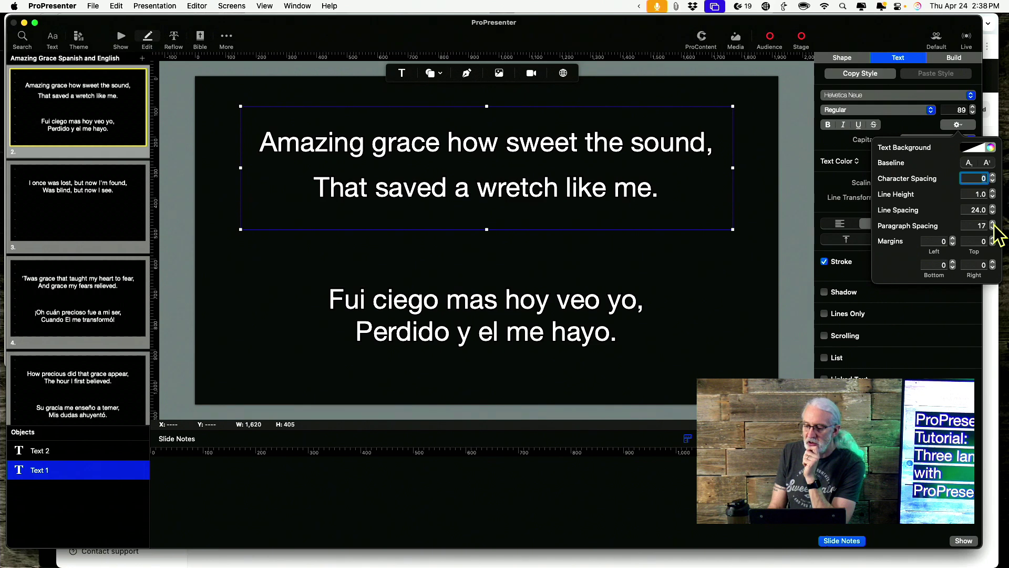
# - Set the English line spacing to 12.0
pyautogui.click(971, 209)
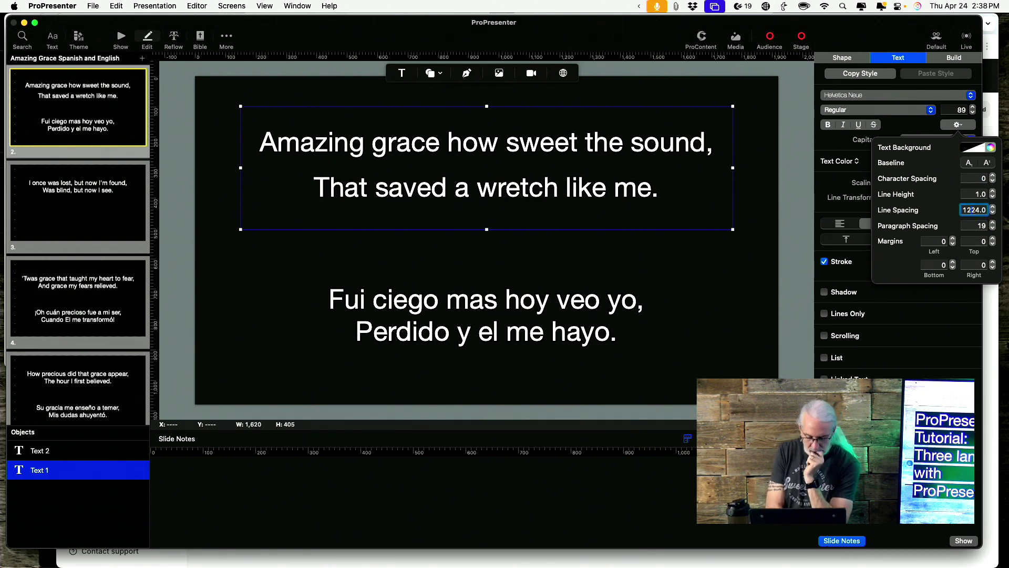
pyautogui.press('Return')
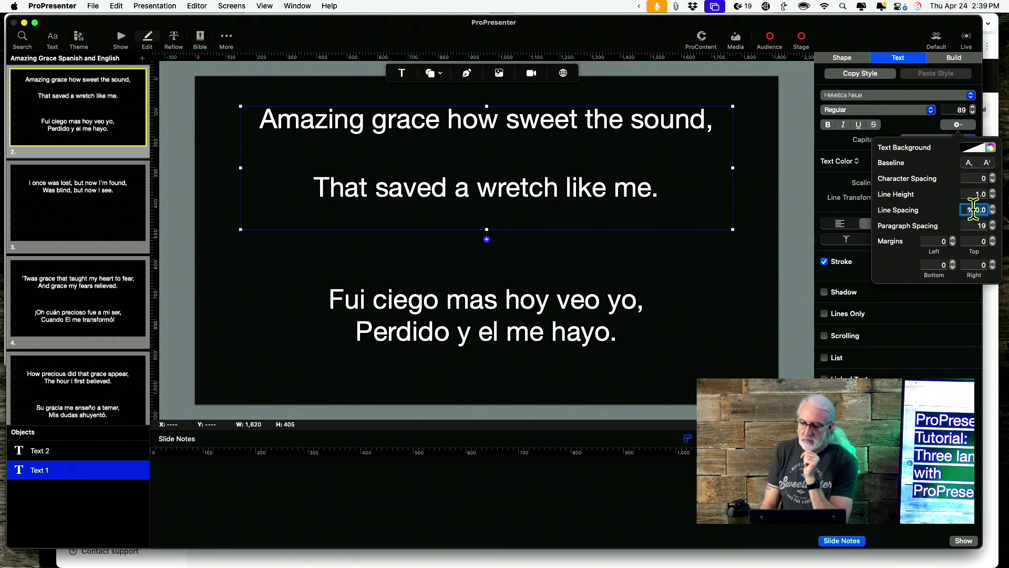
pyautogui.write('12')
pyautogui.press('Return')
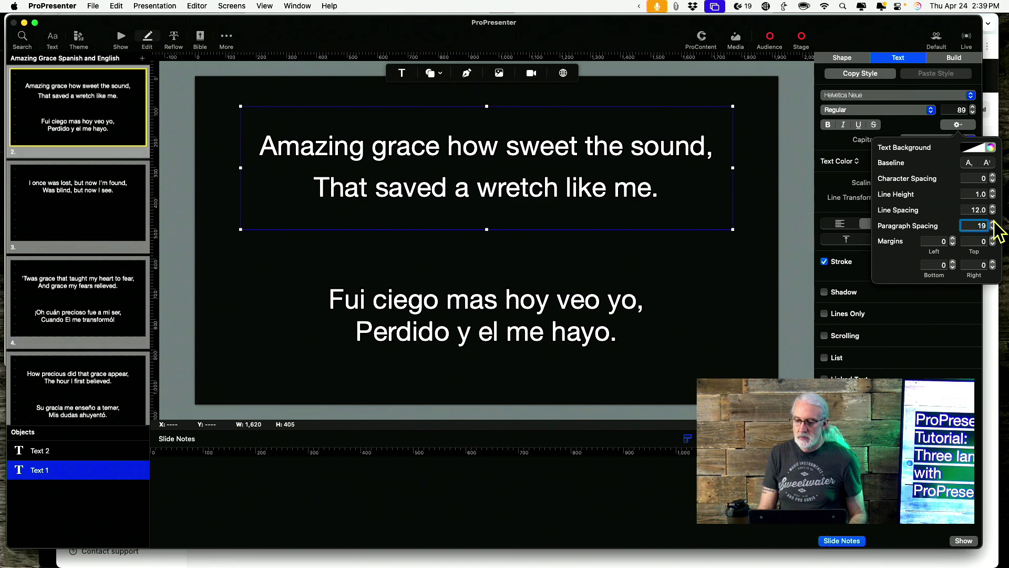
# - Set the English paragraph spacing to 48
pyautogui.click(992, 223)
pyautogui.click(993, 223)
pyautogui.click(993, 223)
pyautogui.click(992, 223)
pyautogui.click(993, 223)
pyautogui.click(993, 223)
pyautogui.click(993, 222)
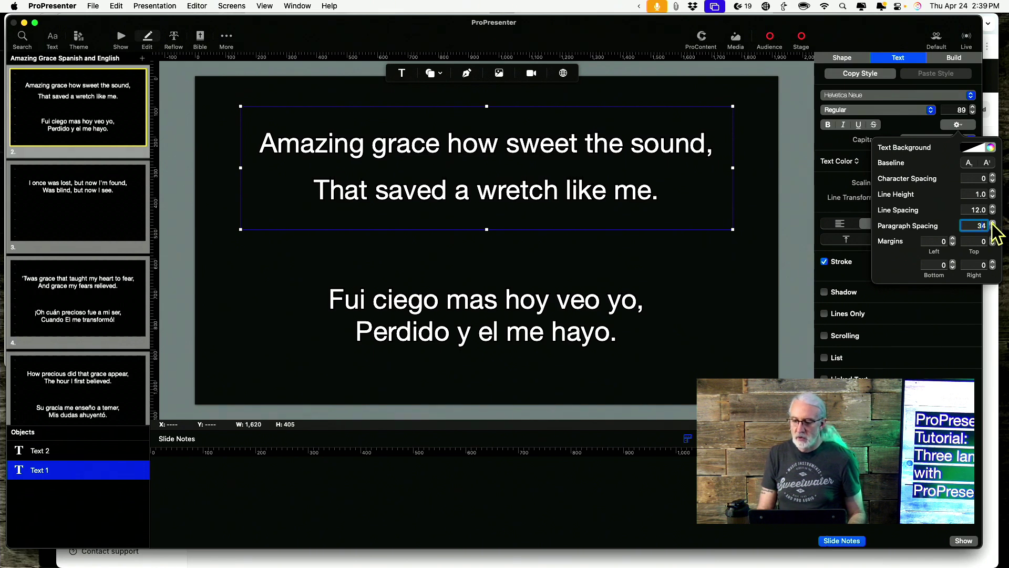
pyautogui.click(993, 223)
pyautogui.click(992, 223)
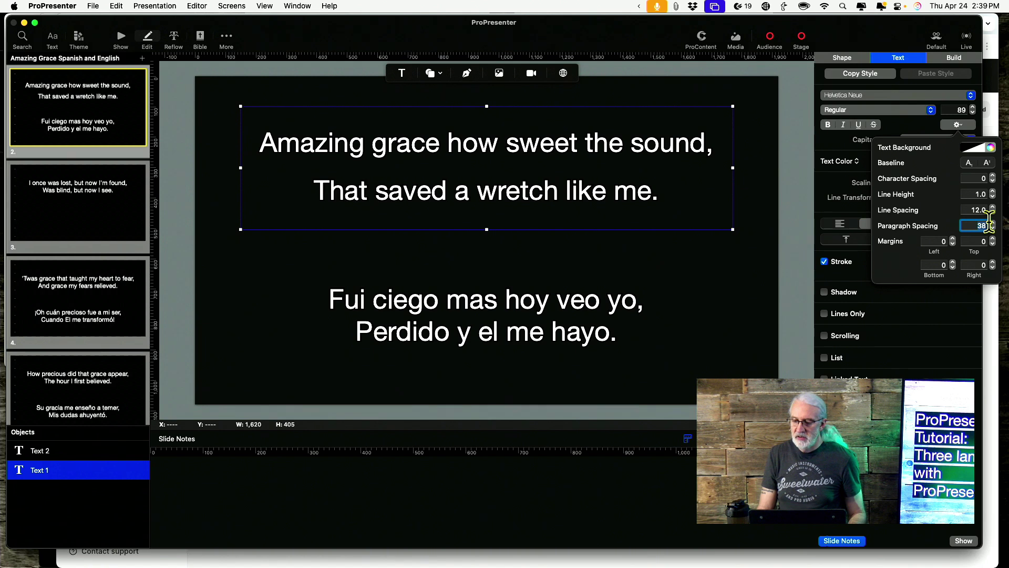
pyautogui.write('4')
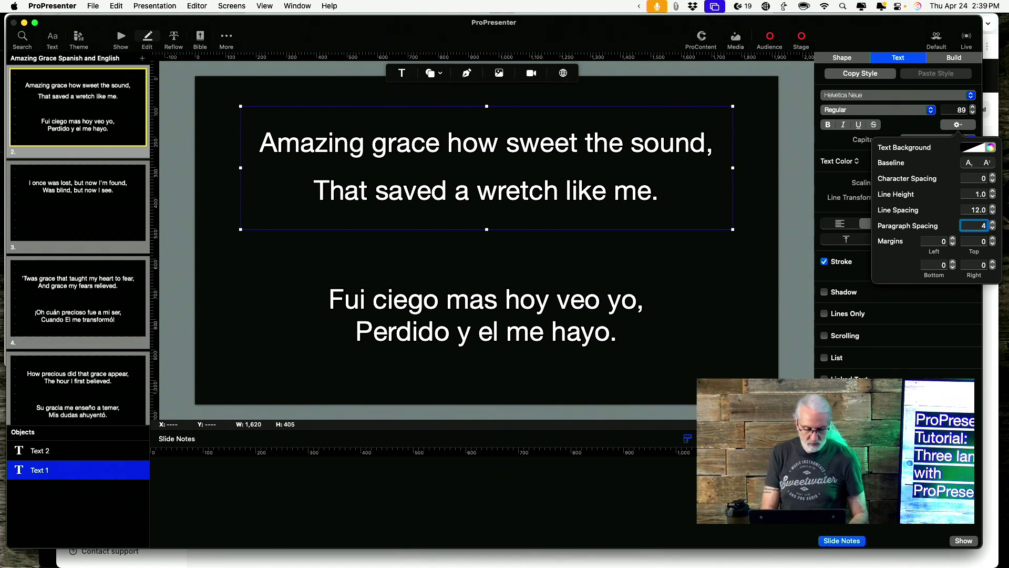
pyautogui.press('Return')
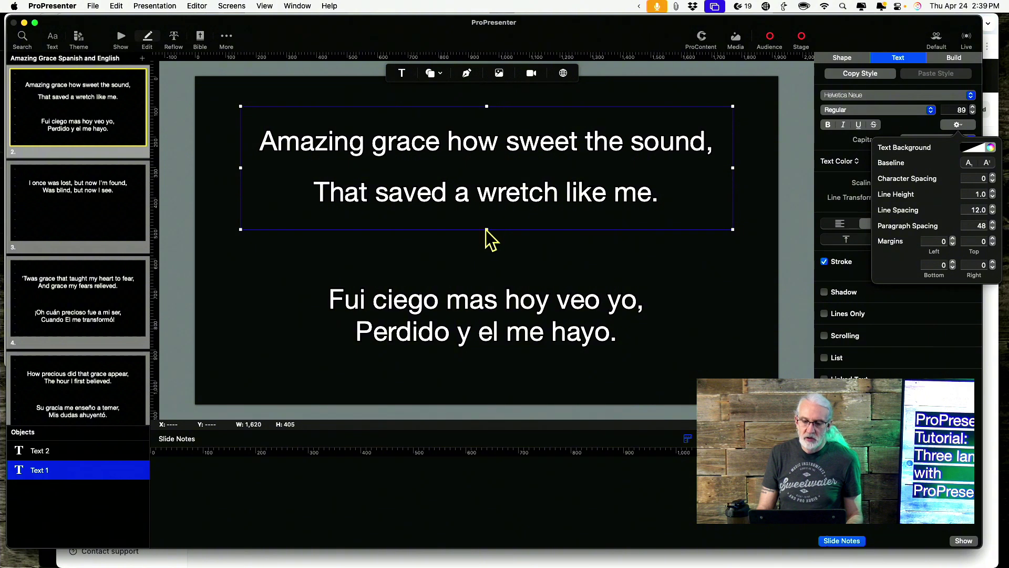
# - Make the English lyric box taller and raise its line spacing to 100
pyautogui.moveTo(487, 228); pyautogui.dragTo(488, 276)
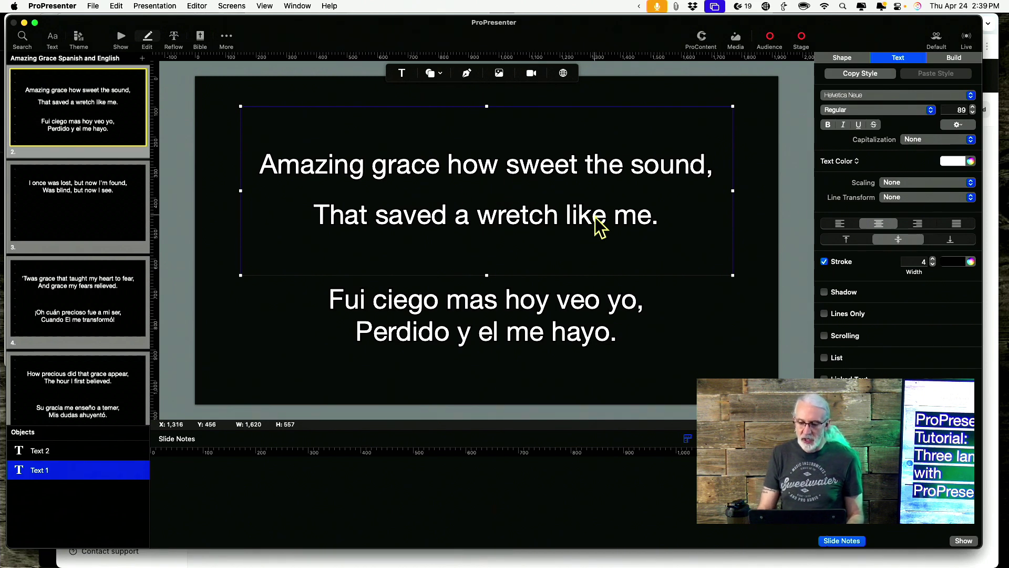
pyautogui.doubleClick(584, 174)
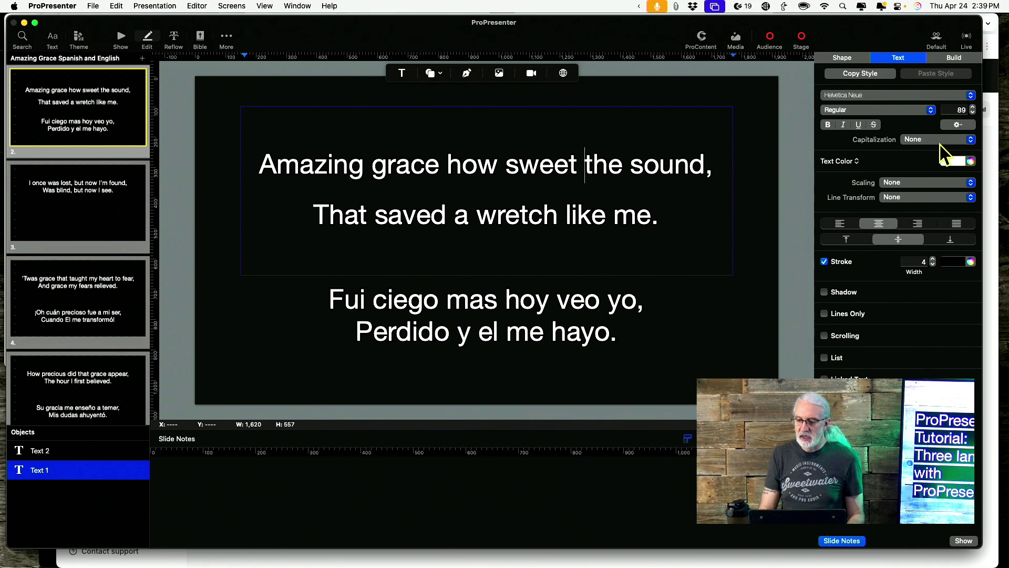
pyautogui.click(958, 125)
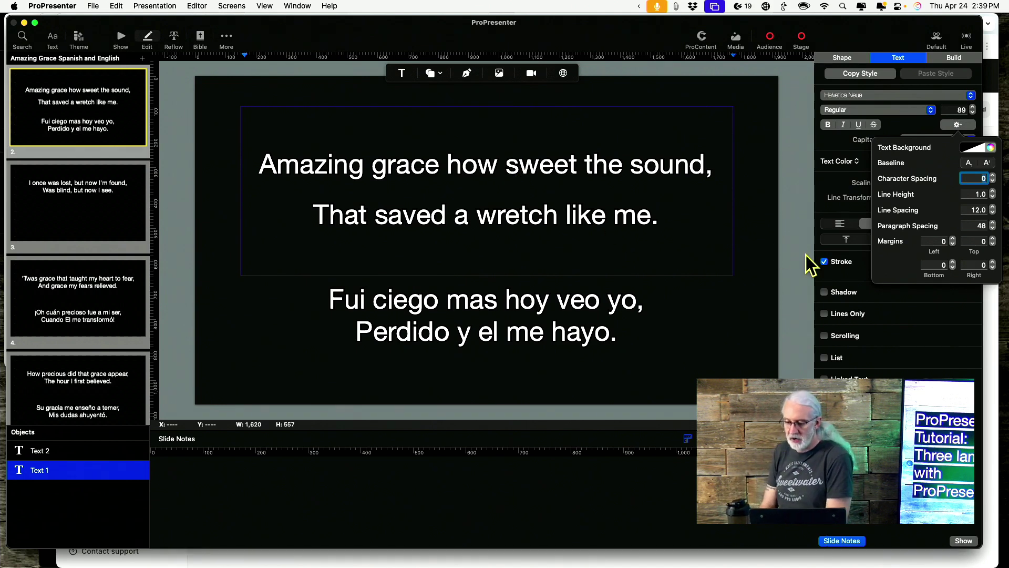
pyautogui.click(992, 207)
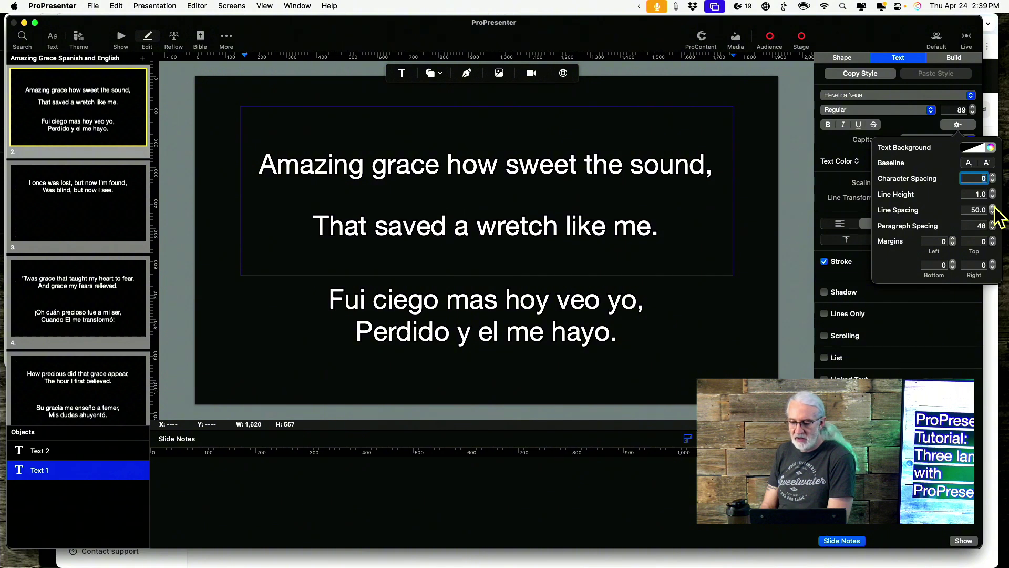
pyautogui.click(992, 207)
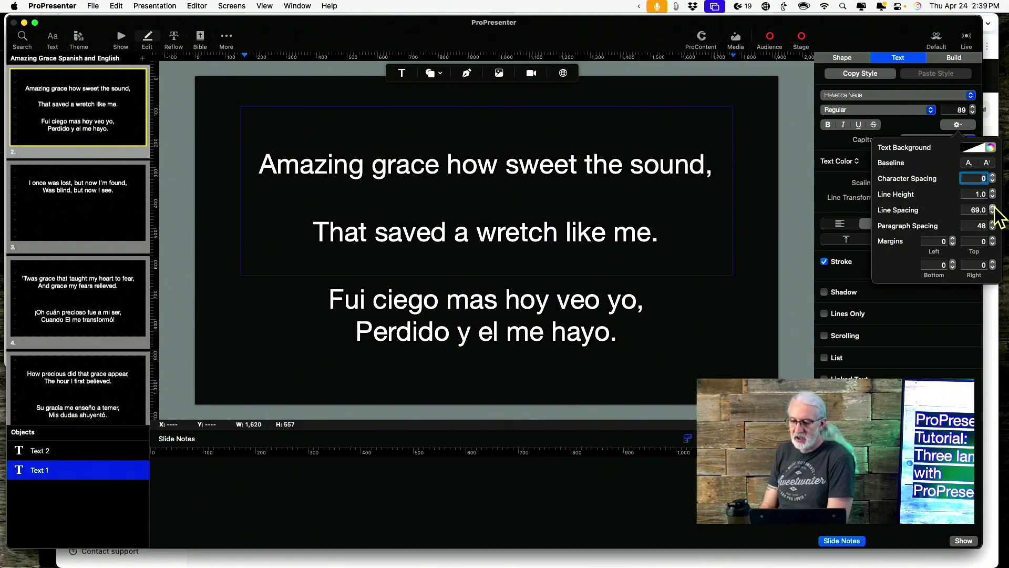
pyautogui.click(993, 207)
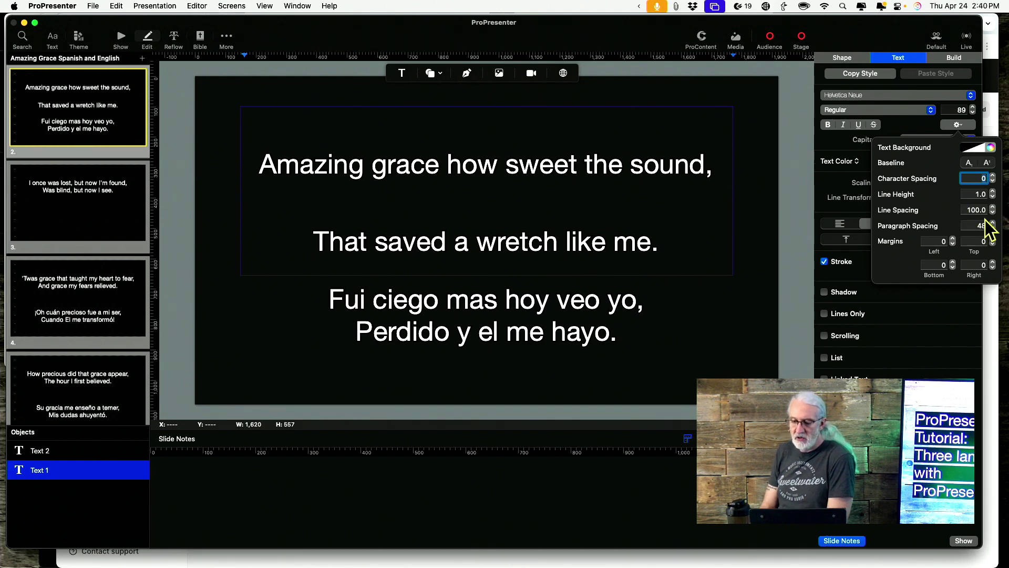
# - Set the English paragraph spacing back to 48
pyautogui.click(980, 225)
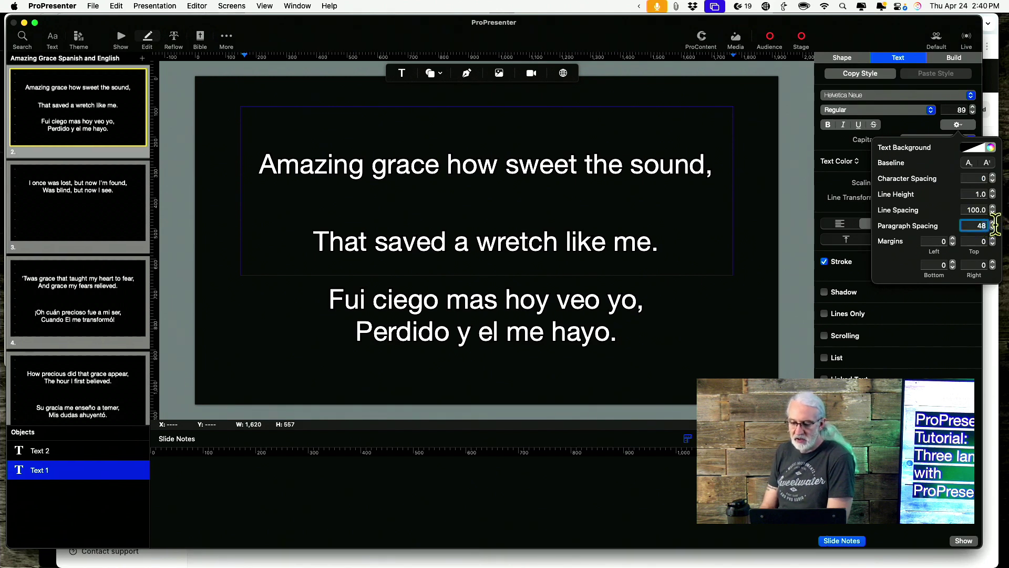
pyautogui.press('BackSpace')
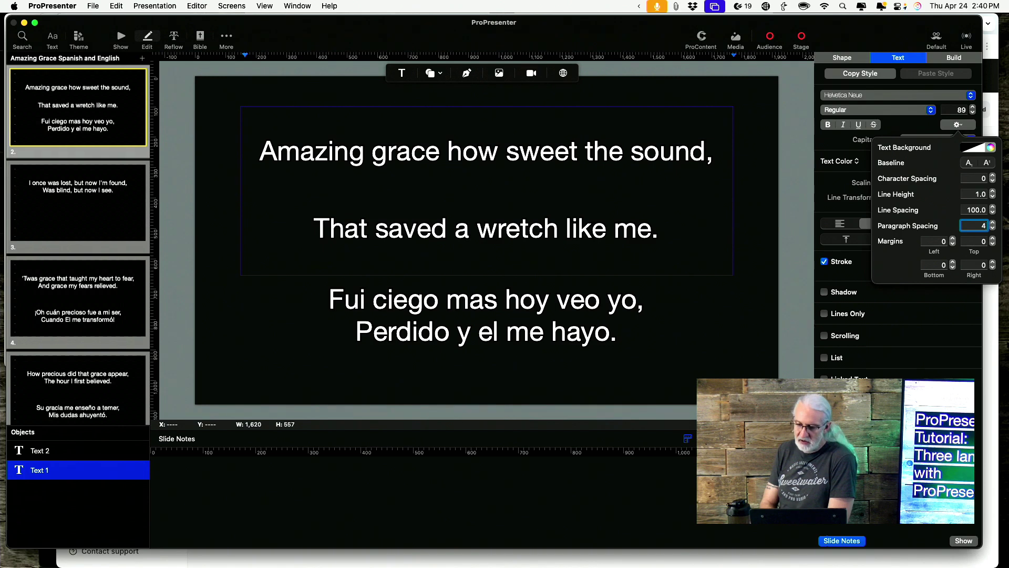
pyautogui.press('Return')
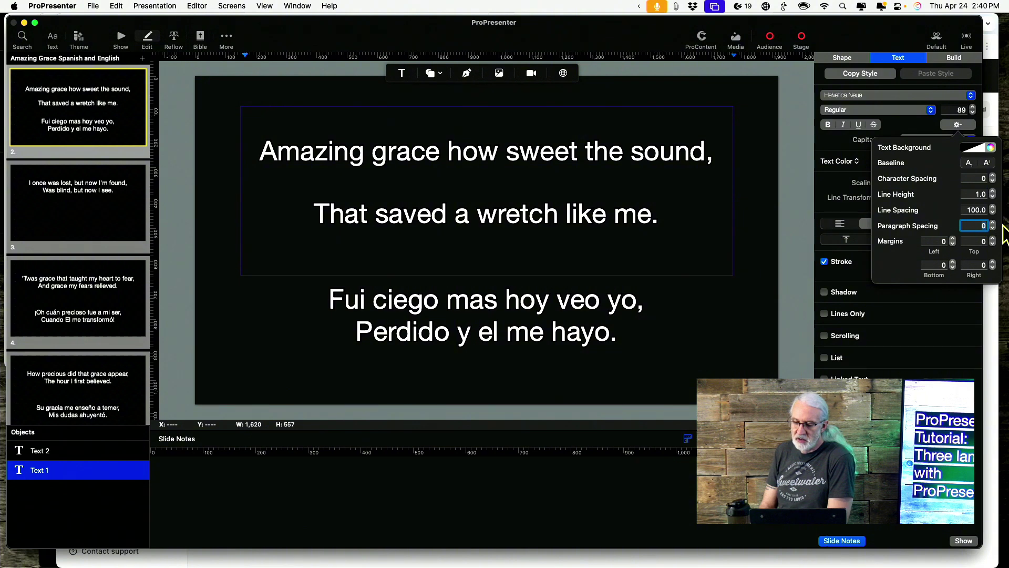
pyautogui.write('48')
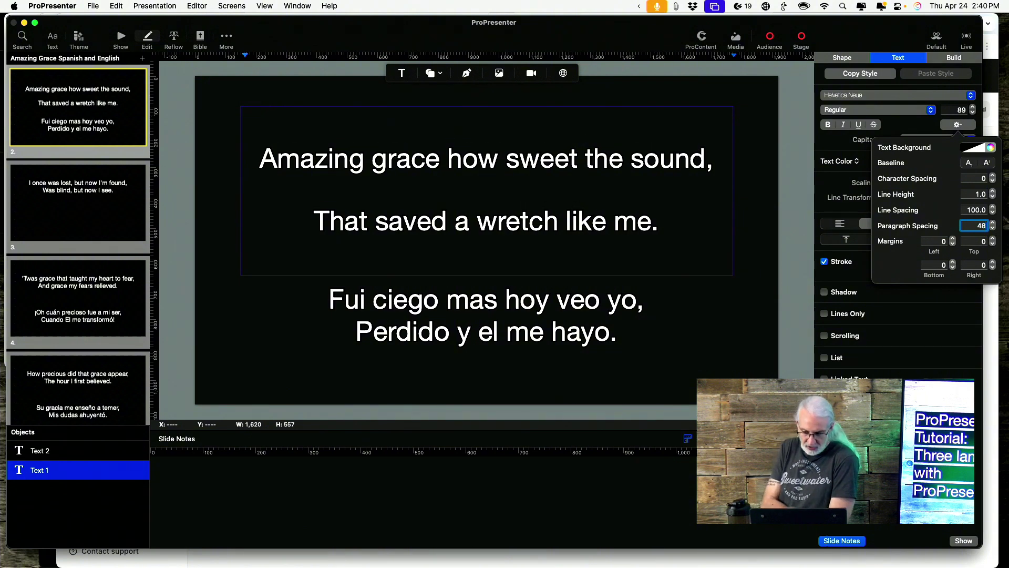
pyautogui.press('Return')
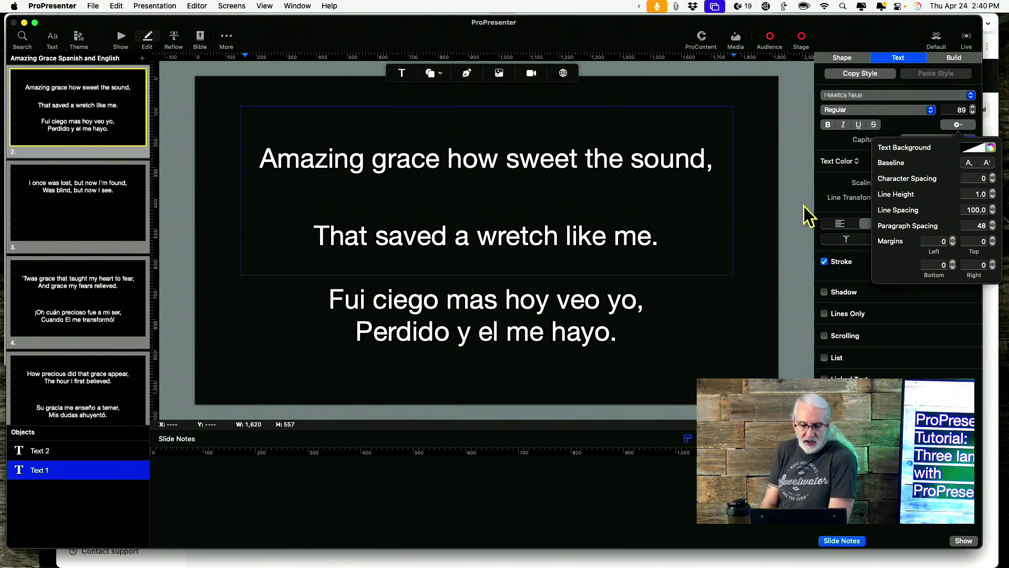
# - Give the Spanish text box 100 line spacing and 48 paragraph spacing
pyautogui.click(580, 321)
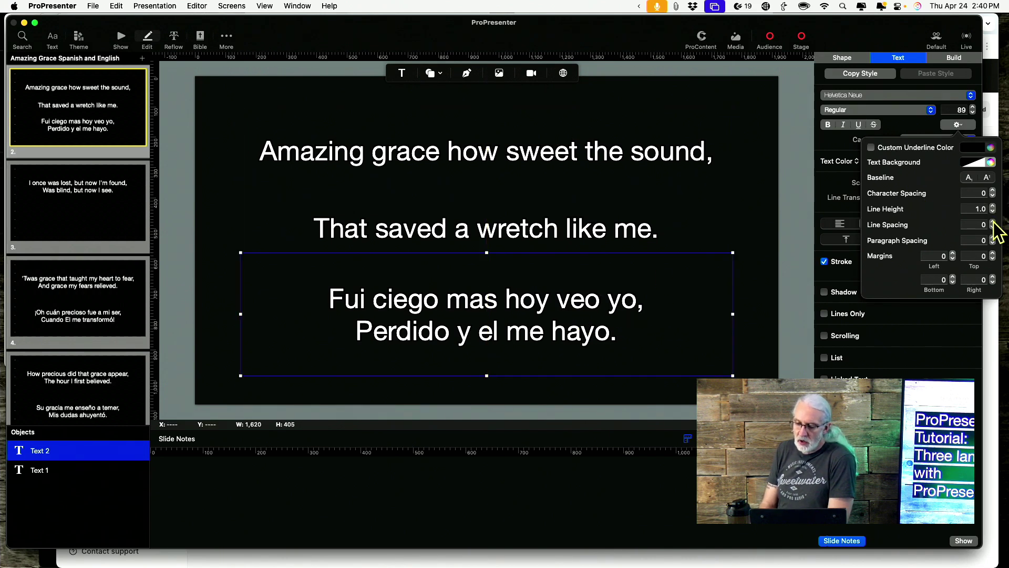
pyautogui.click(976, 224)
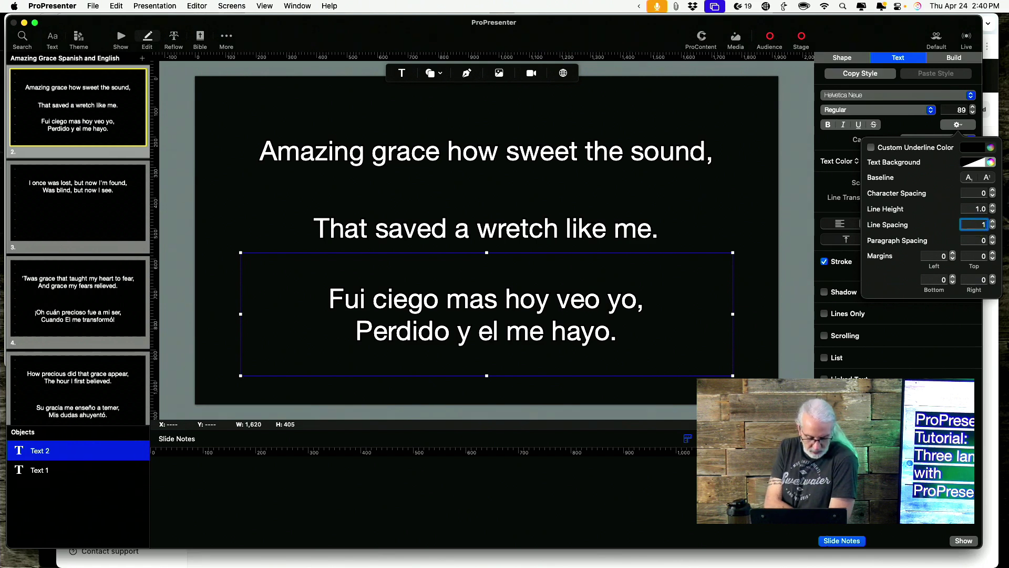
pyautogui.write('100')
pyautogui.press('Return')
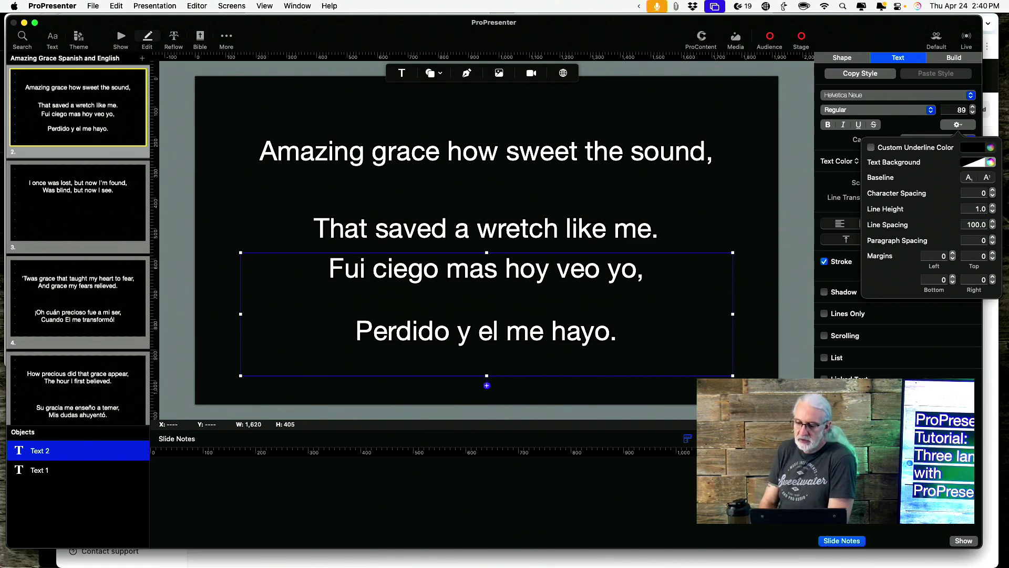
pyautogui.click(976, 240)
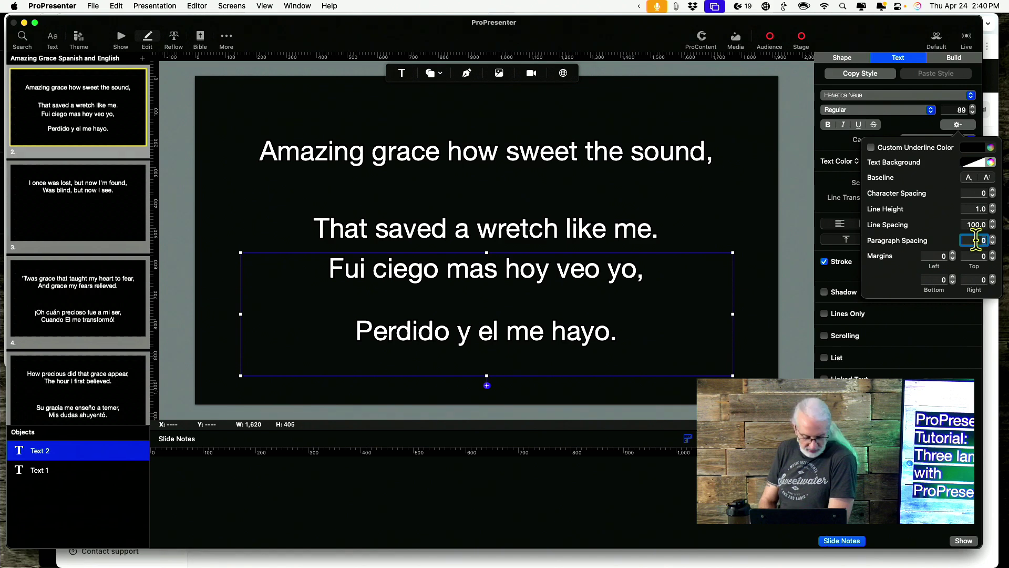
pyautogui.write('48')
pyautogui.press('Return')
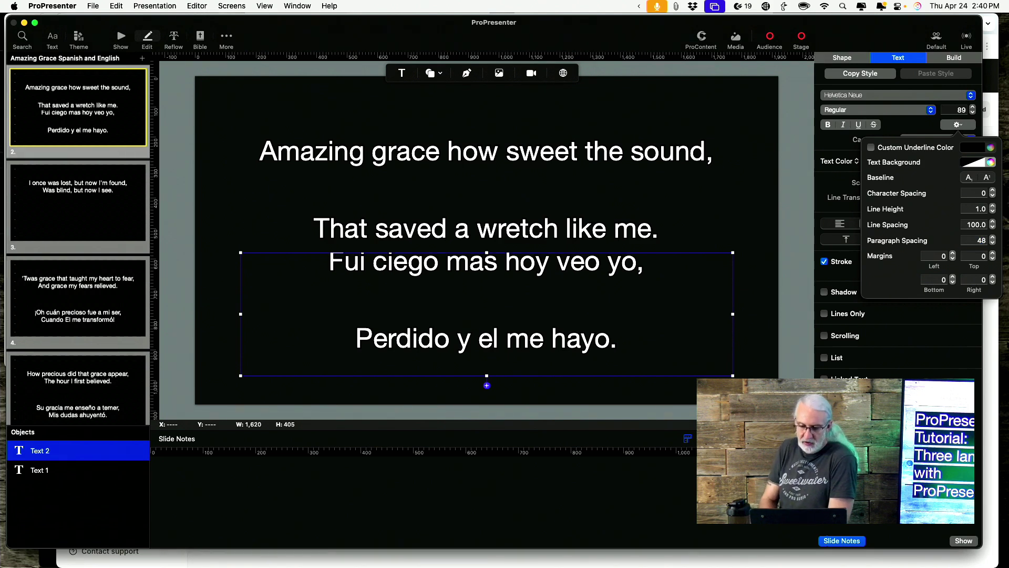
# - Move and resize the Spanish box so each line sits beneath its English line
pyautogui.click(756, 341)
pyautogui.click(718, 339)
pyautogui.moveTo(718, 339); pyautogui.dragTo(715, 266)
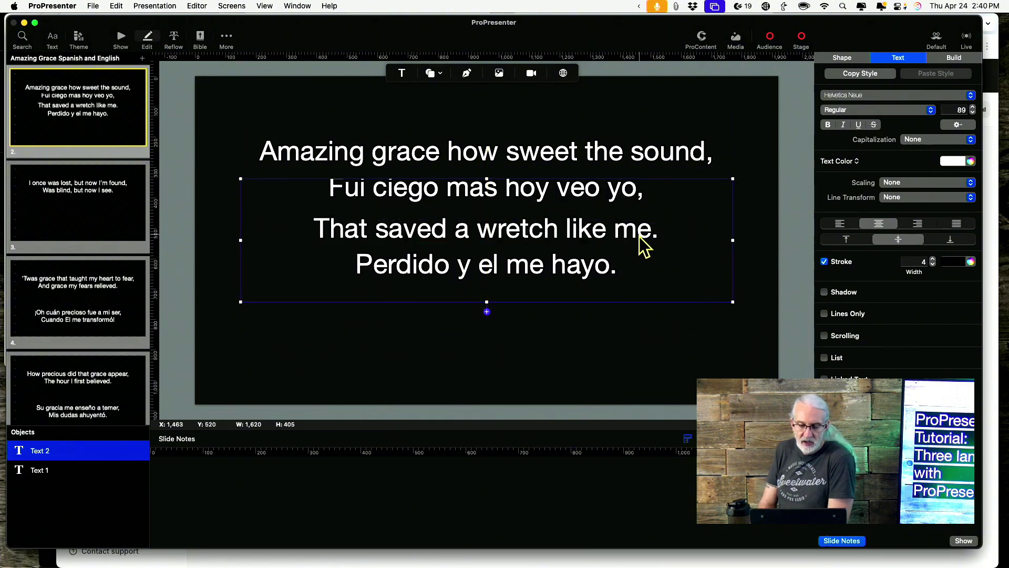
pyautogui.moveTo(486, 178); pyautogui.dragTo(487, 169)
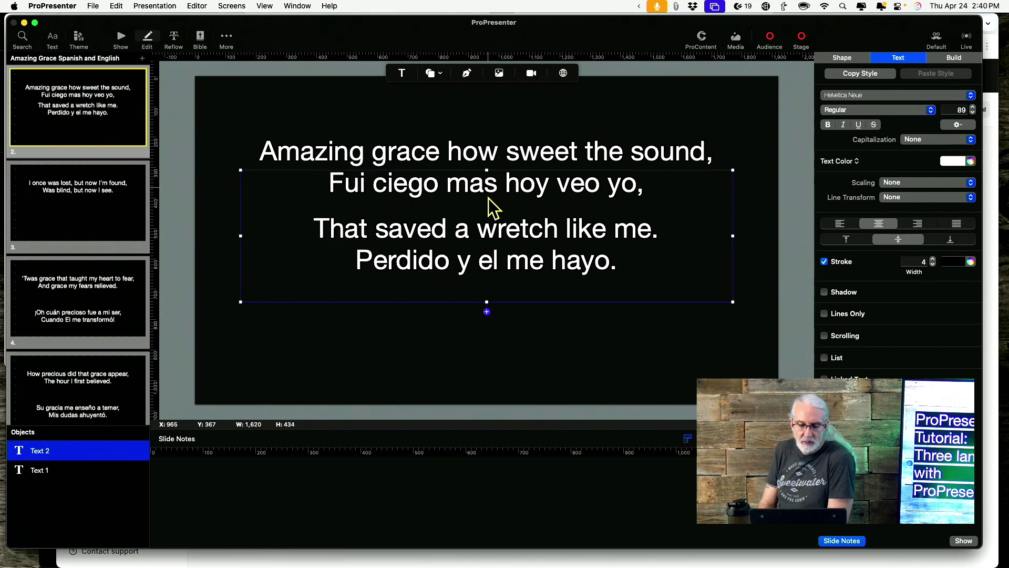
pyautogui.moveTo(490, 205); pyautogui.dragTo(489, 218)
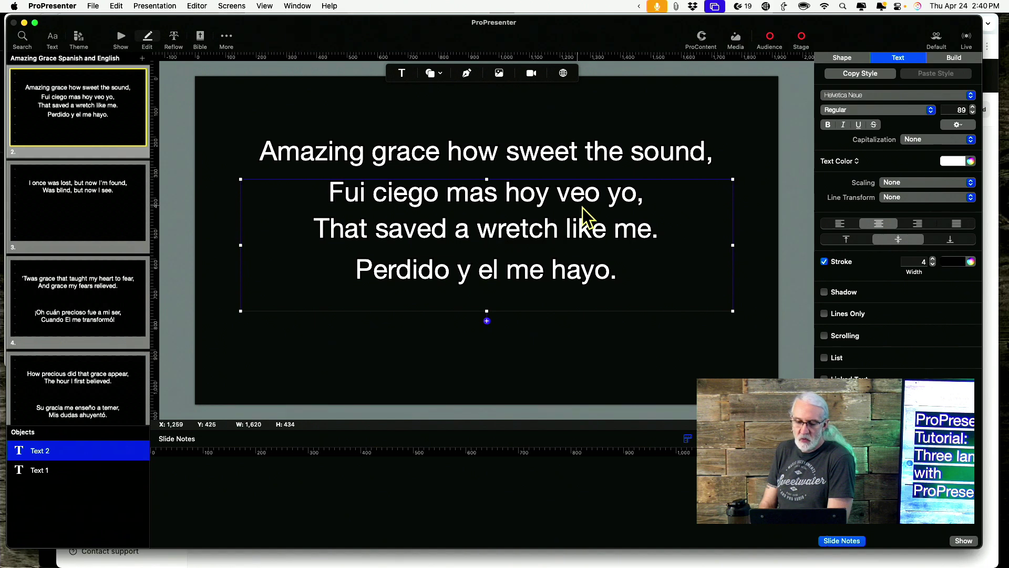
pyautogui.click(562, 156)
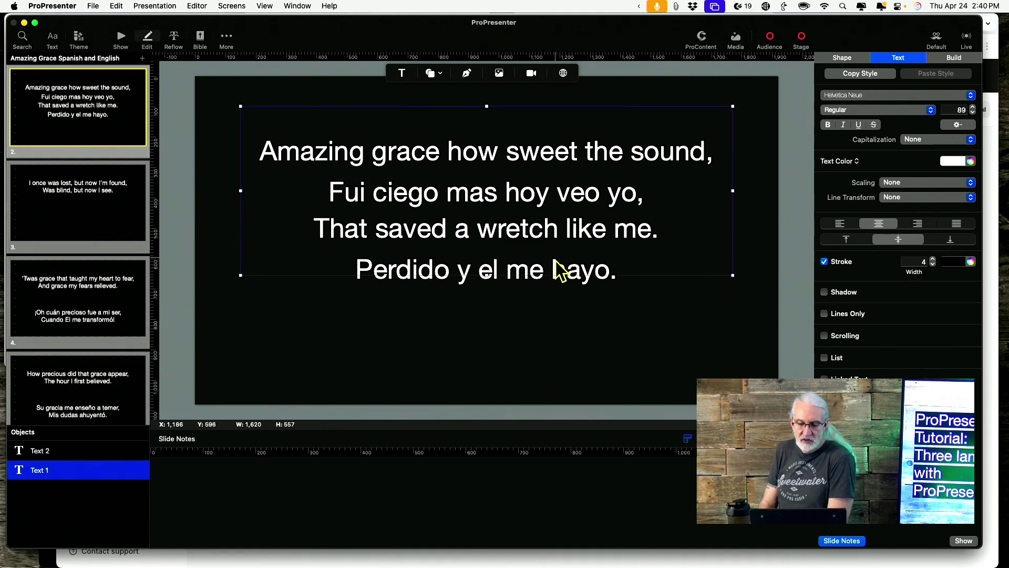
pyautogui.click(556, 282)
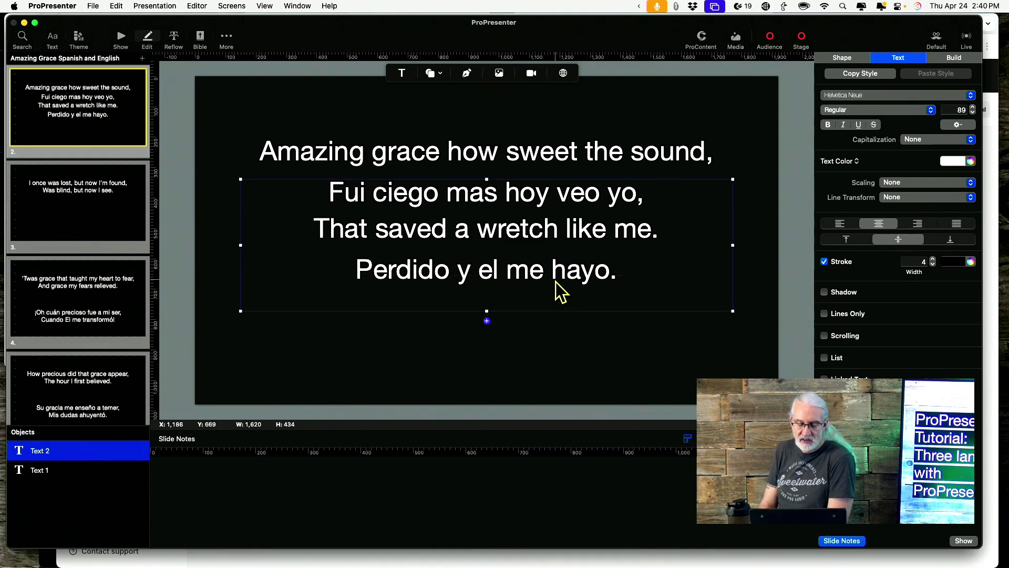
# - Make the Text 2 Spanish lyrics italic and yellow, then return to the slide grid
pyautogui.click(843, 125)
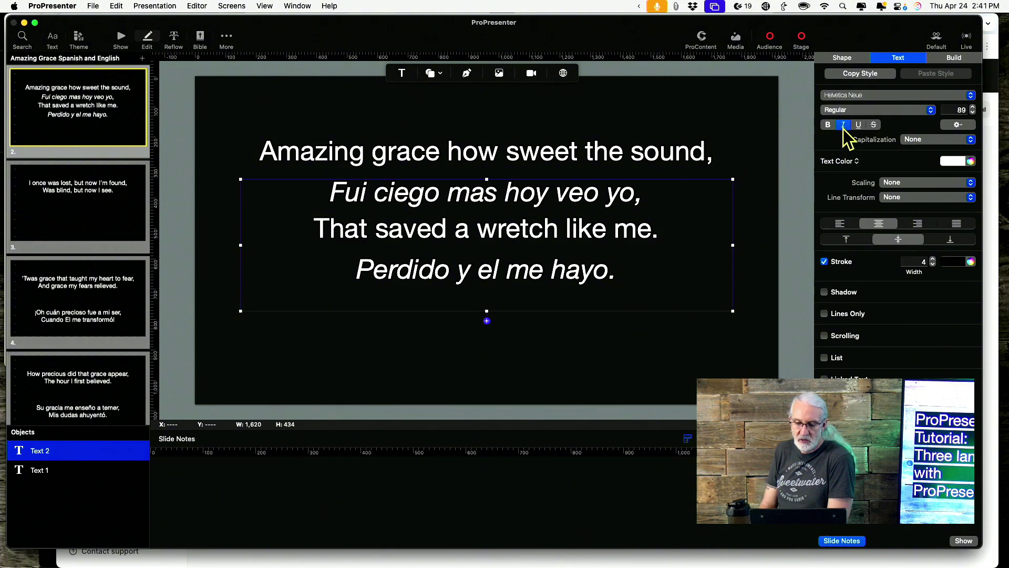
pyautogui.click(946, 162)
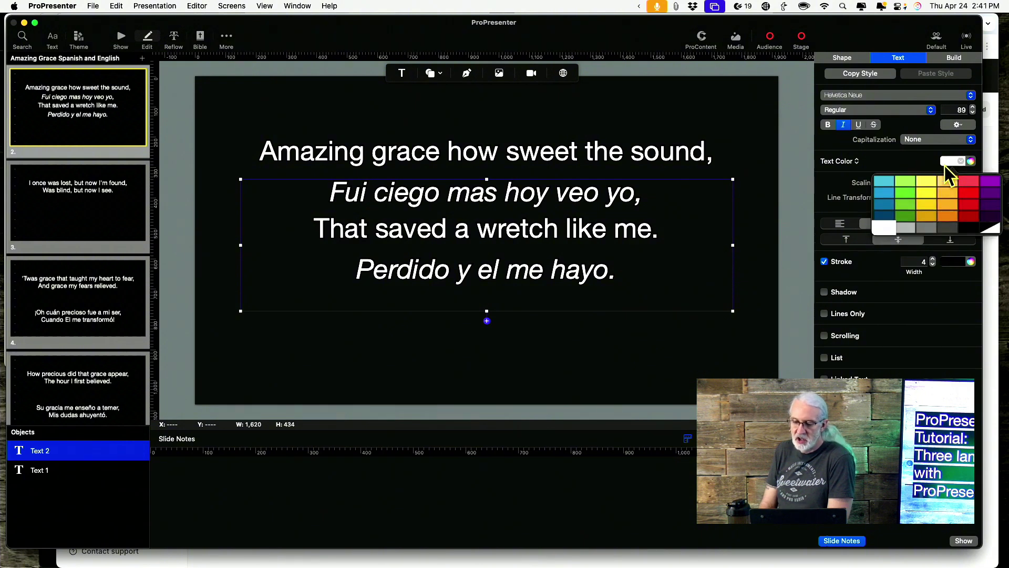
pyautogui.click(926, 179)
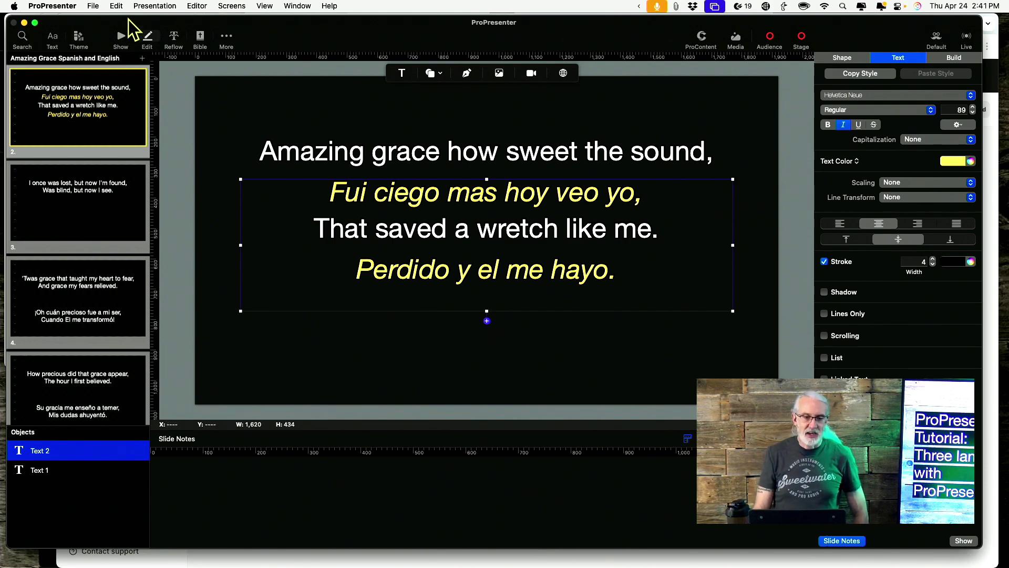
pyautogui.click(121, 37)
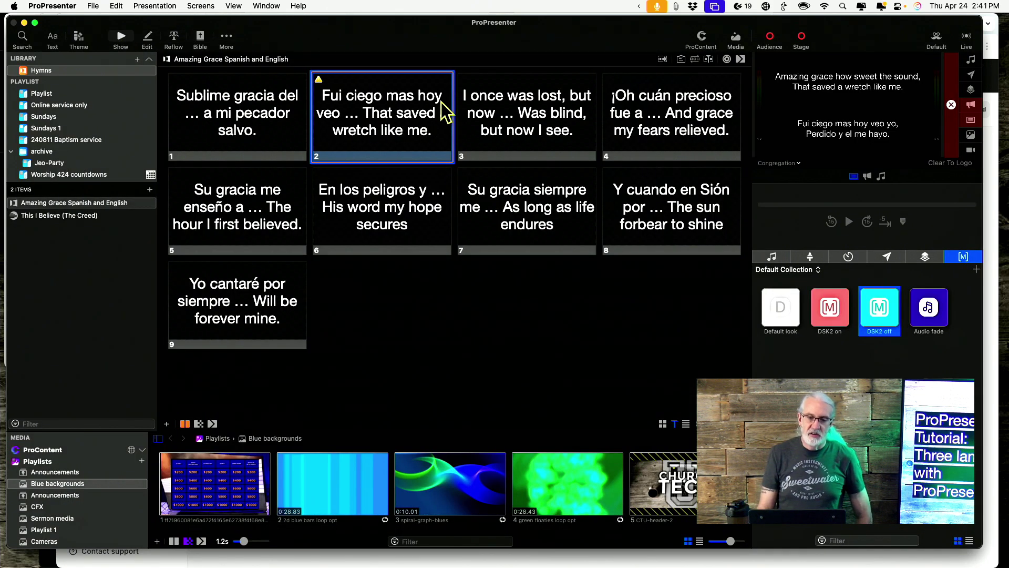
# - Save slide 2's styling as a new theme named 'Alternating languages'
pyautogui.click(393, 103)
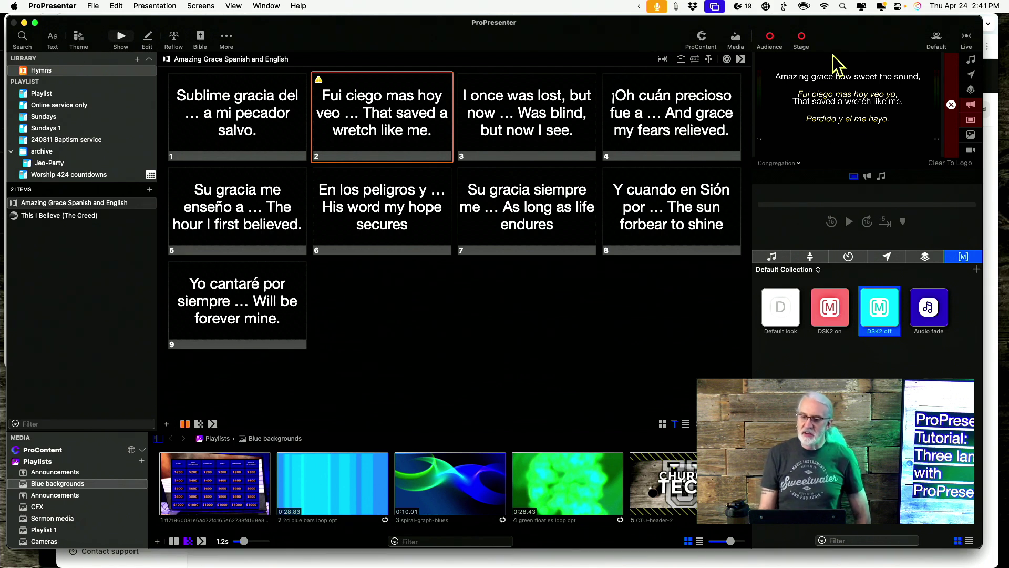
pyautogui.rightClick(402, 125)
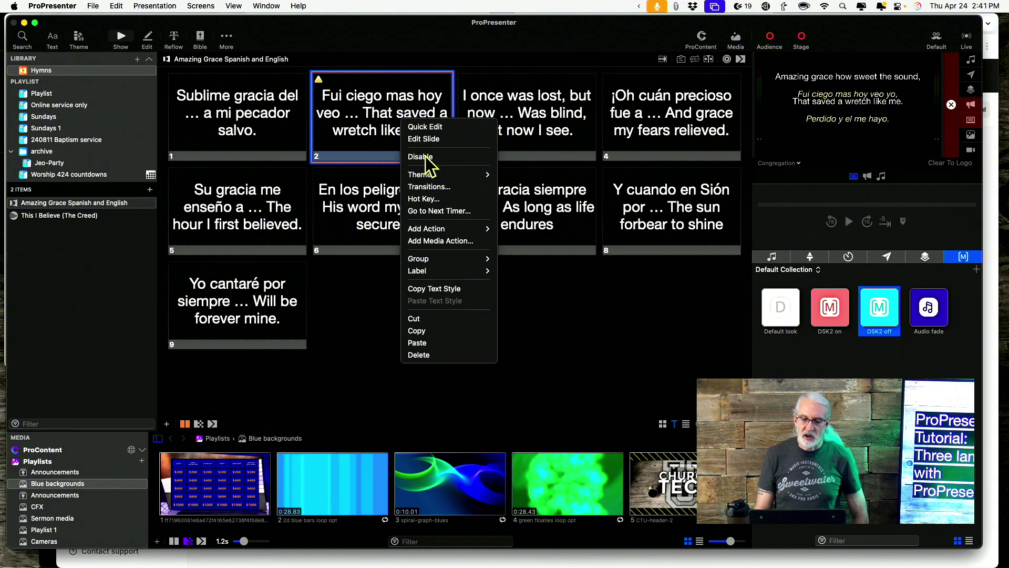
pyautogui.moveTo(433, 175)
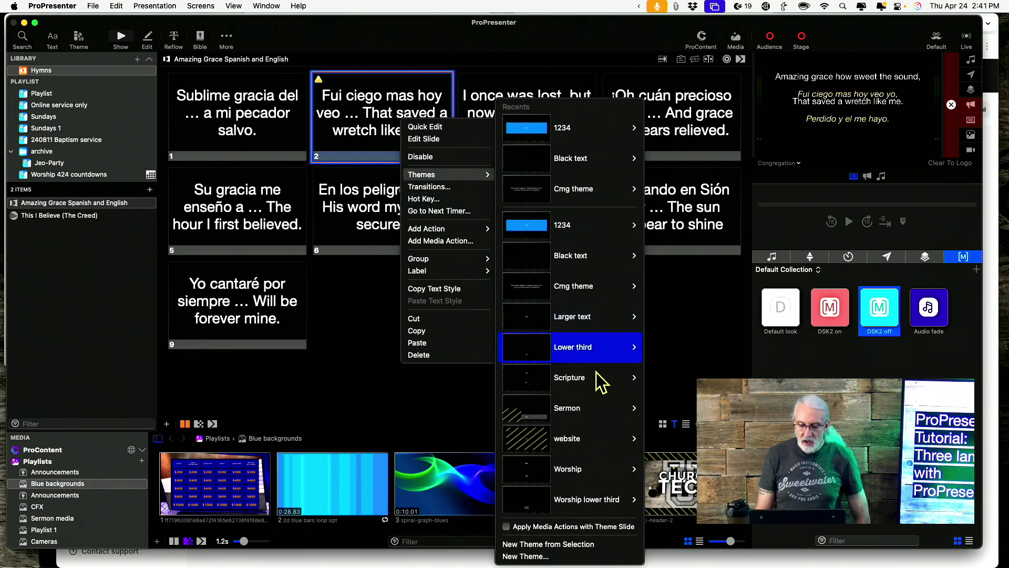
pyautogui.click(587, 544)
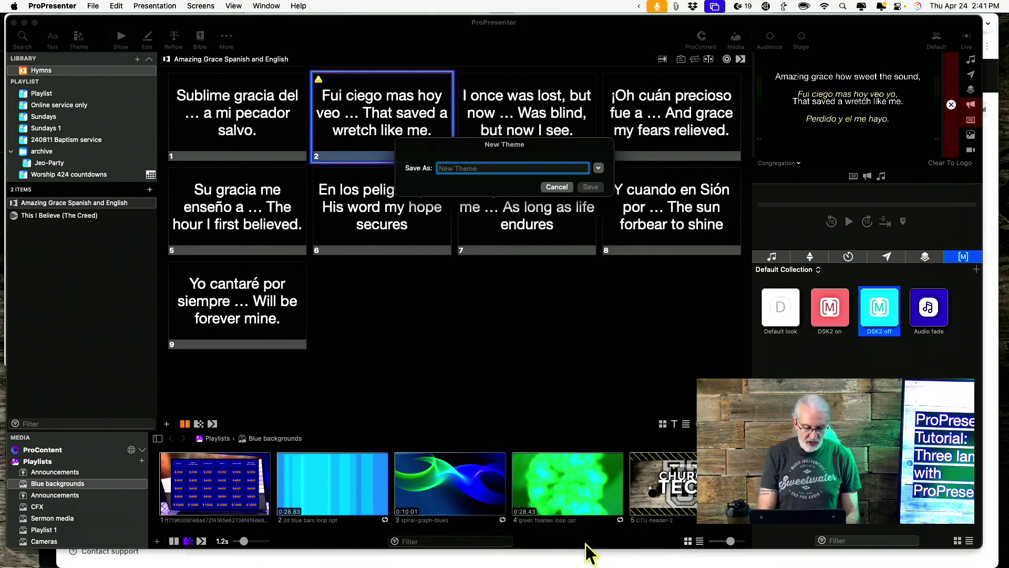
pyautogui.write('Alternating languages')
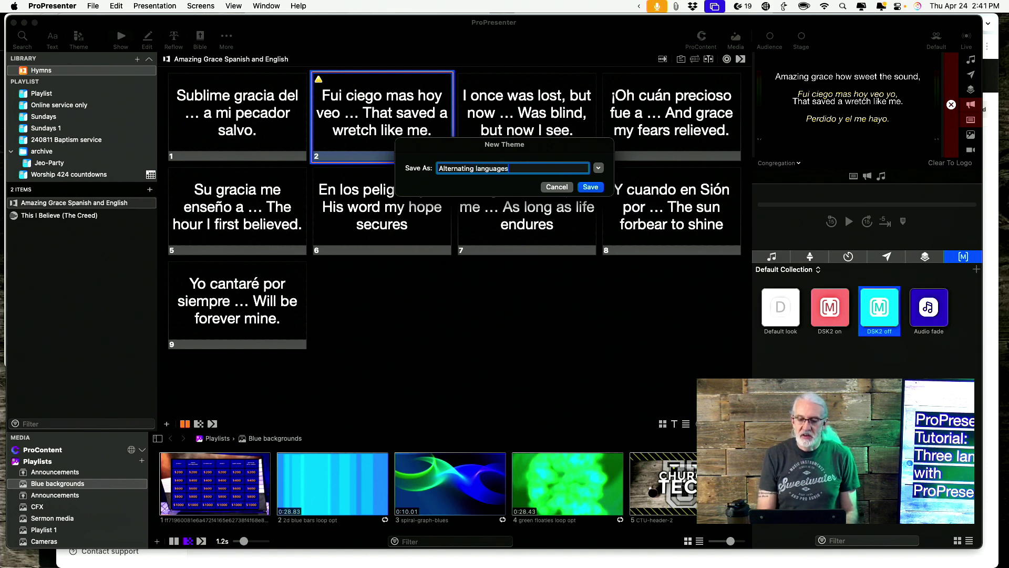
pyautogui.press('Return')
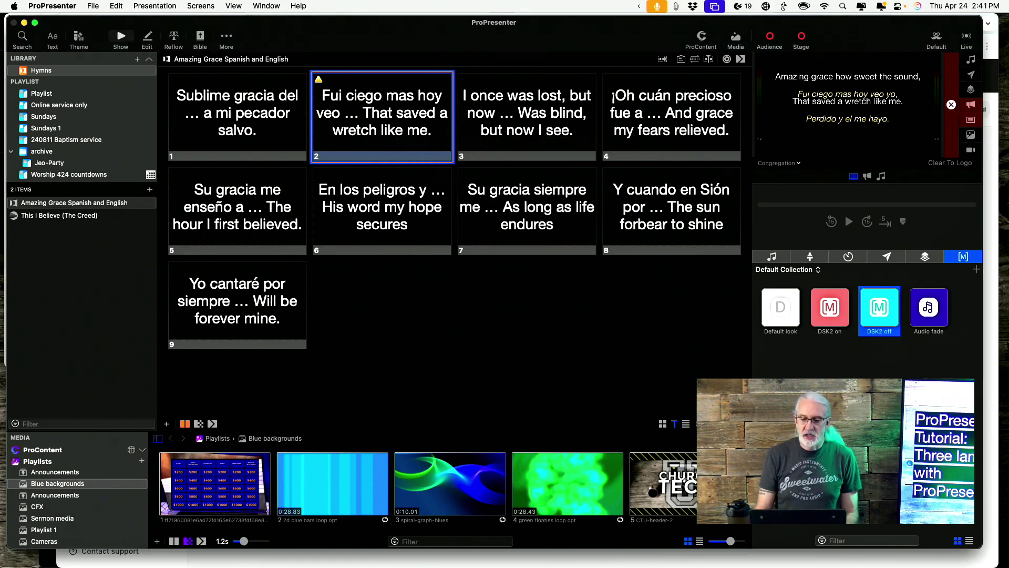
# - Test the output by showing slide 2, slide 3, then slide 2 again
pyautogui.click(367, 115)
pyautogui.click(481, 110)
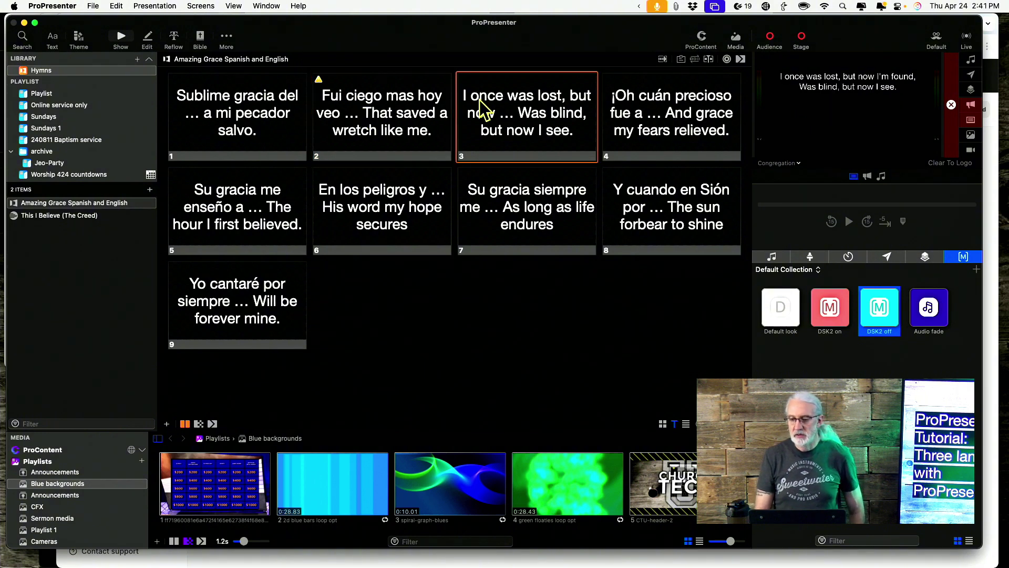
pyautogui.click(386, 116)
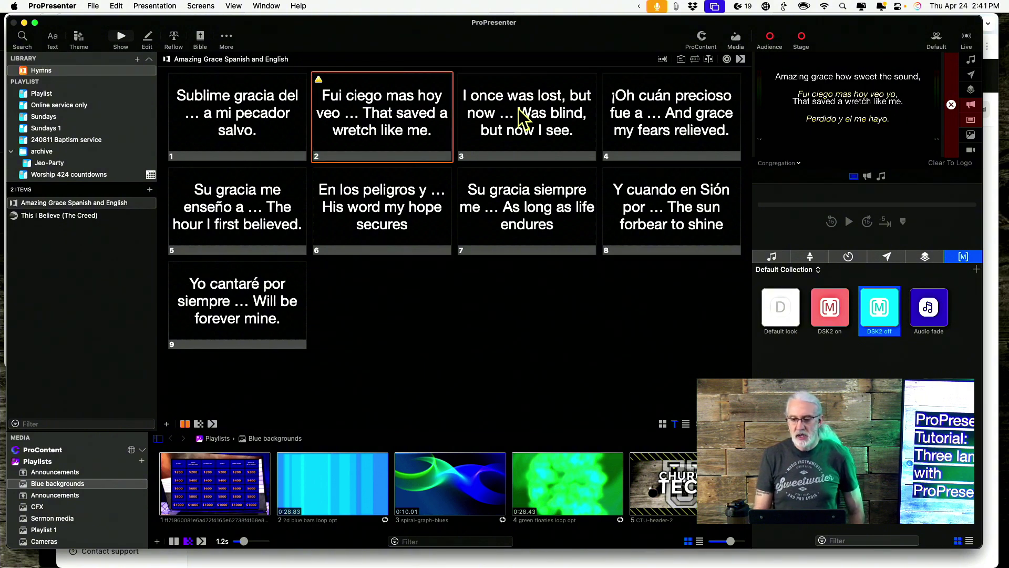
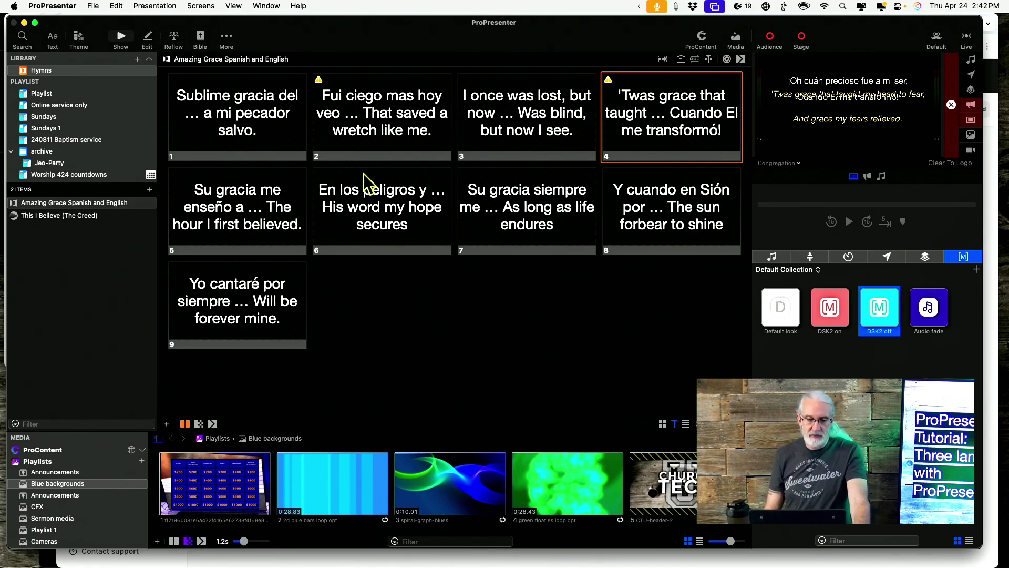
# - Open the Reflow Editor to see the Amazing Grace lyrics as text beside the slide previews
pyautogui.click(174, 39)
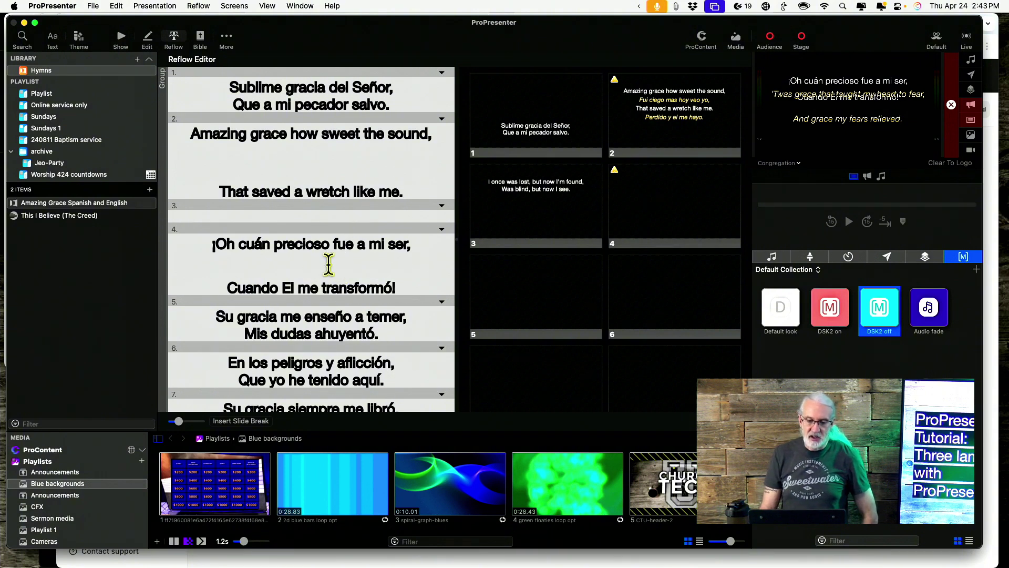
# - Leave the Reflow Editor and go back to the nine-slide Amazing Grace grid
pyautogui.click(121, 38)
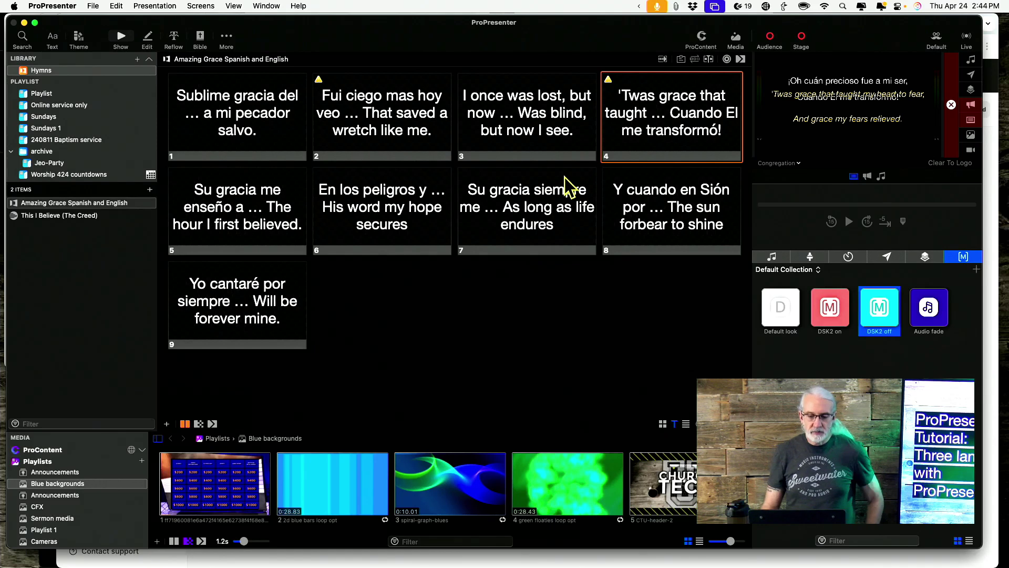
# - Open the slide editor from slide 3, switch to slide 2, and select its English text box
pyautogui.rightClick(503, 142)
pyautogui.click(517, 152)
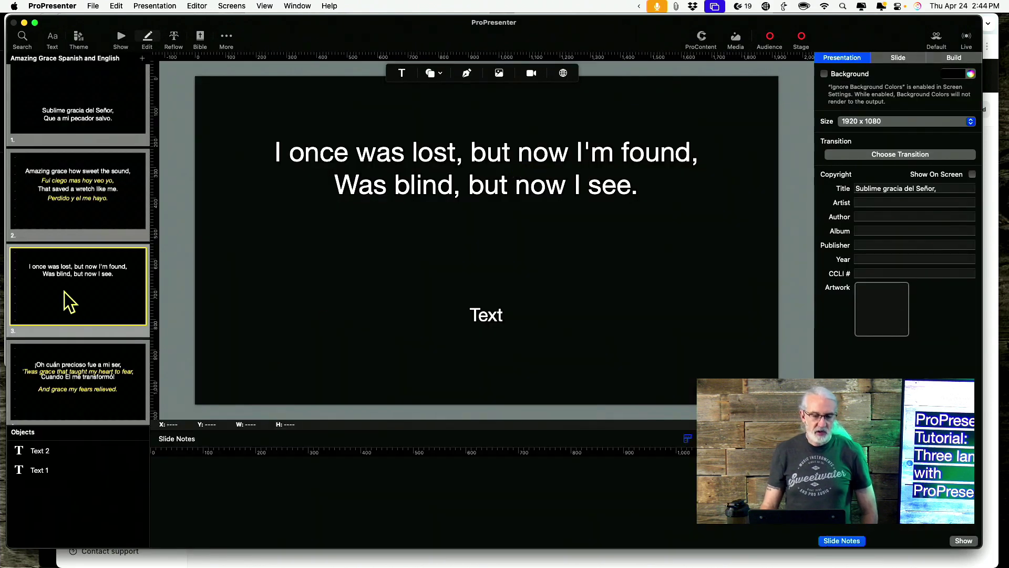
pyautogui.click(53, 211)
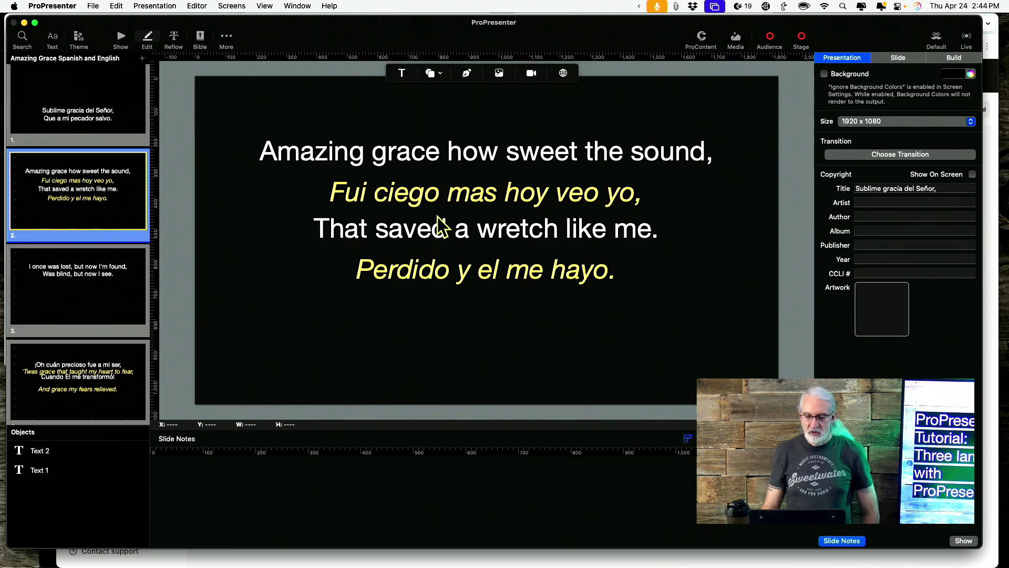
pyautogui.click(454, 200)
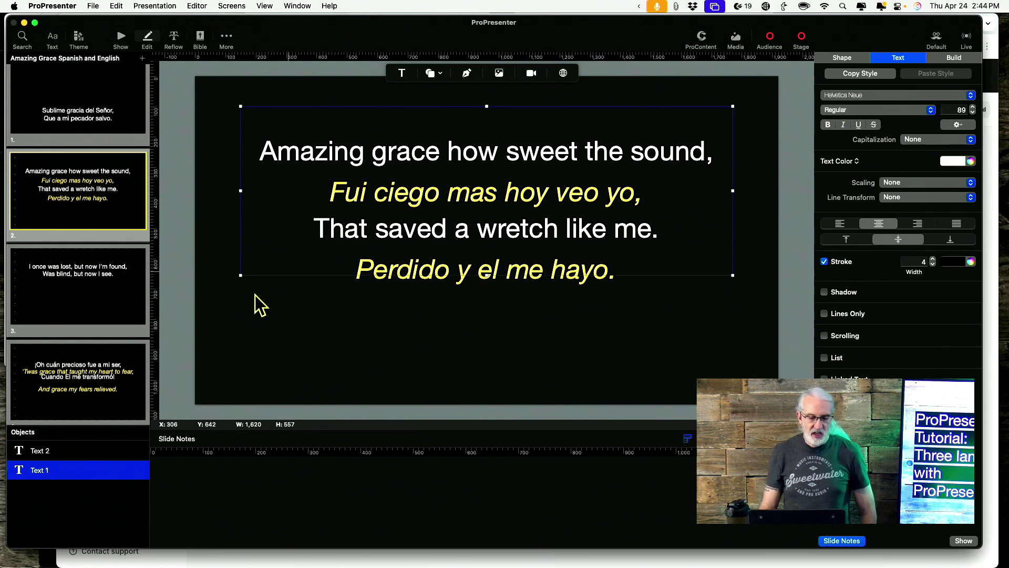
# - Stretch slide 2's yellow Spanish text box taller and order it below the English box
pyautogui.click(39, 451)
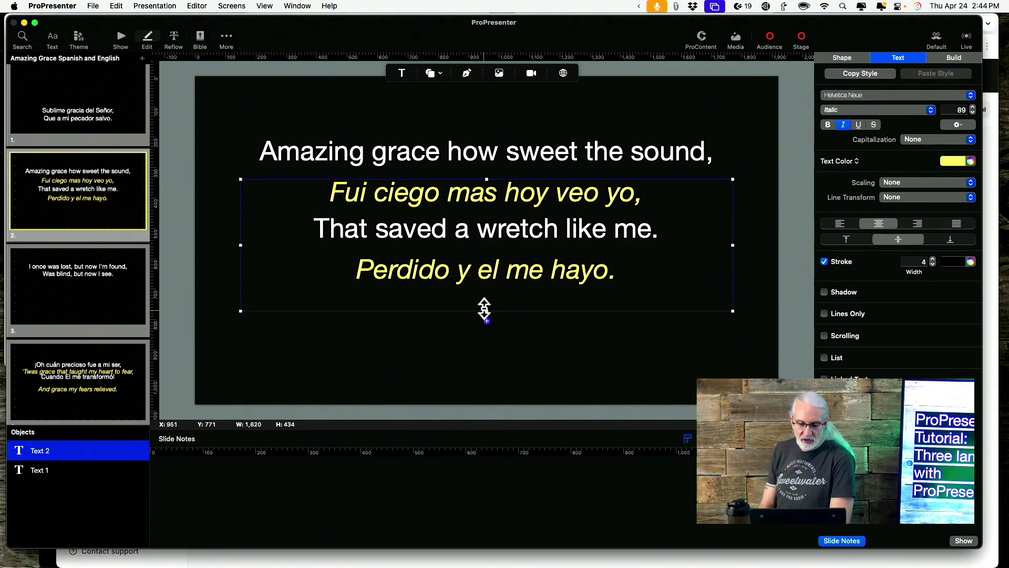
pyautogui.moveTo(484, 310); pyautogui.dragTo(502, 499)
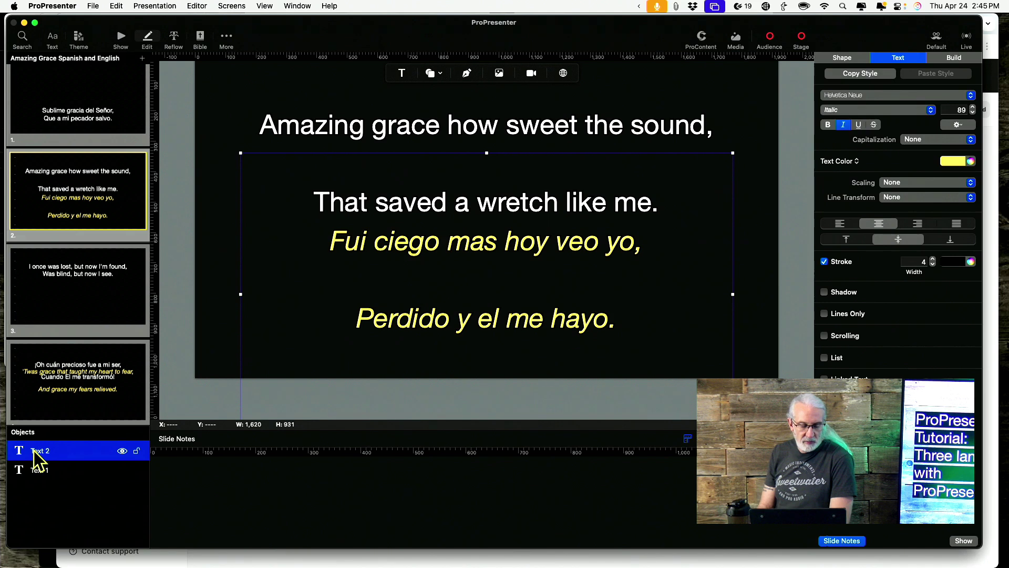
pyautogui.moveTo(33, 450); pyautogui.dragTo(30, 489)
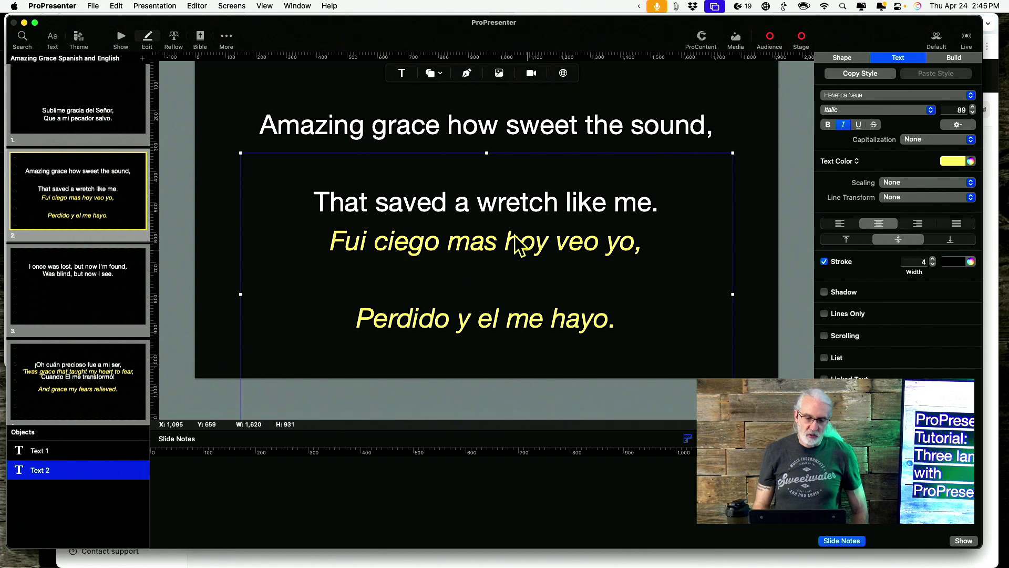
# - Nudge the Spanish lines up under the English lines, leaving Text 2 below Text 1
pyautogui.click(515, 129)
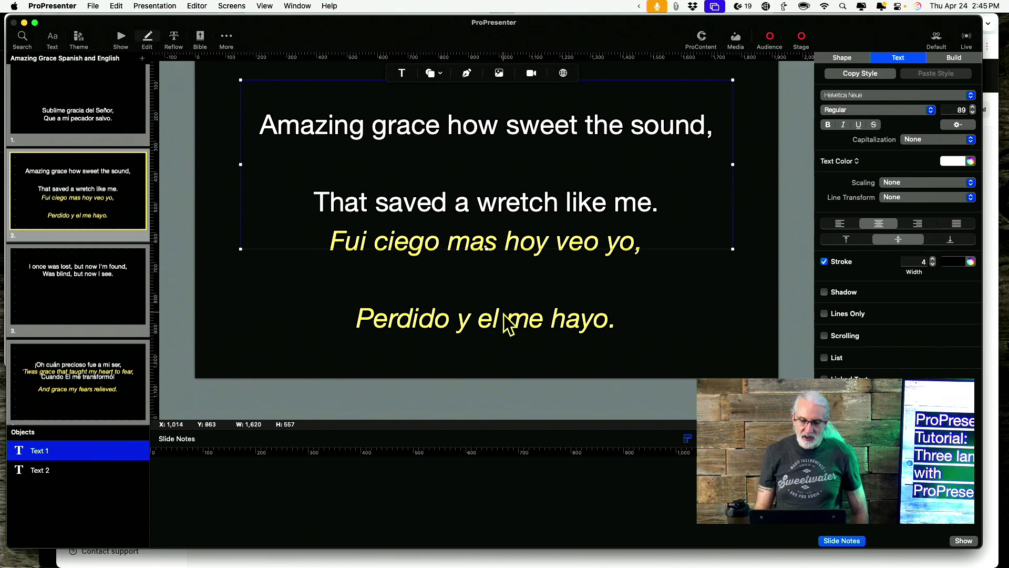
pyautogui.moveTo(506, 316)
pyautogui.mouseDown()
pyautogui.moveTo(505, 273)
pyautogui.moveTo(504, 307)
pyautogui.mouseUp()
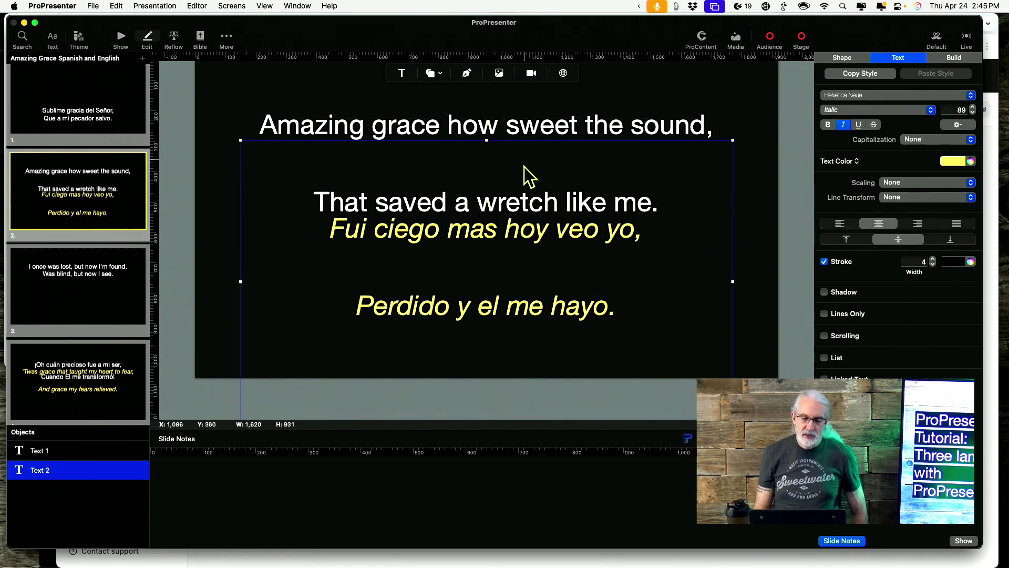
pyautogui.moveTo(54, 451); pyautogui.dragTo(47, 483)
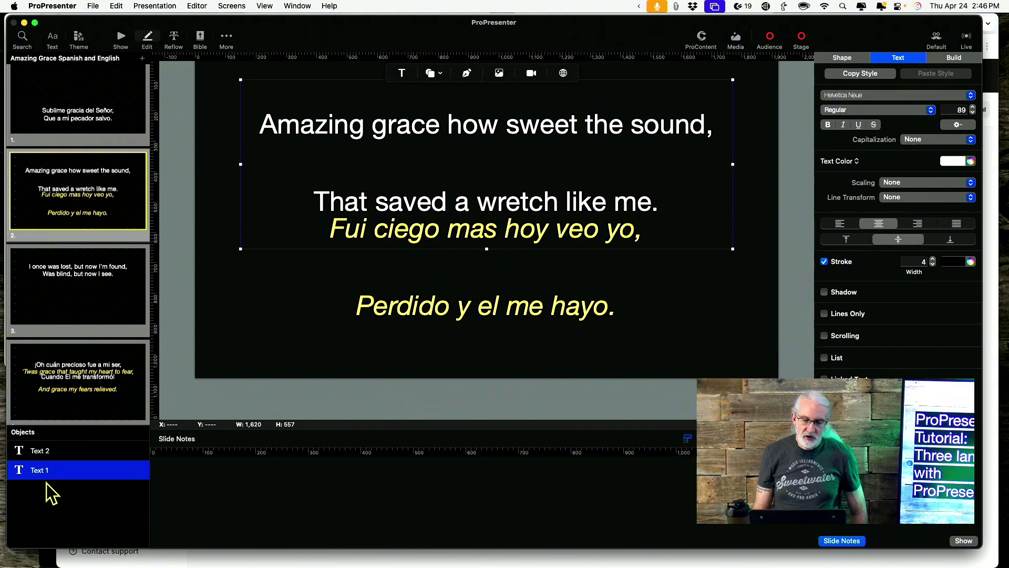
pyautogui.moveTo(476, 303)
pyautogui.mouseDown()
pyautogui.moveTo(477, 278)
pyautogui.moveTo(476, 298)
pyautogui.mouseUp()
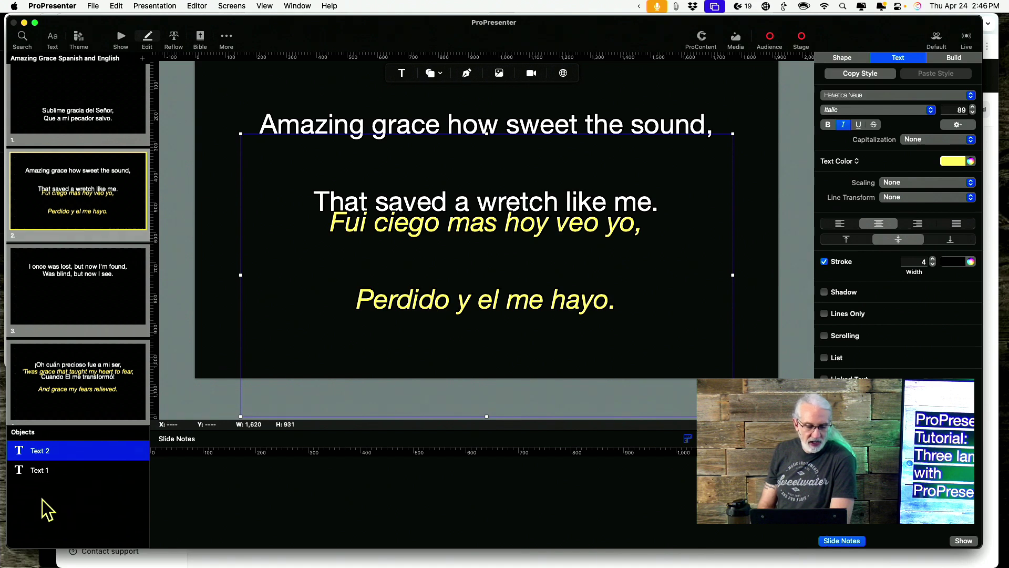
pyautogui.moveTo(40, 451); pyautogui.dragTo(48, 497)
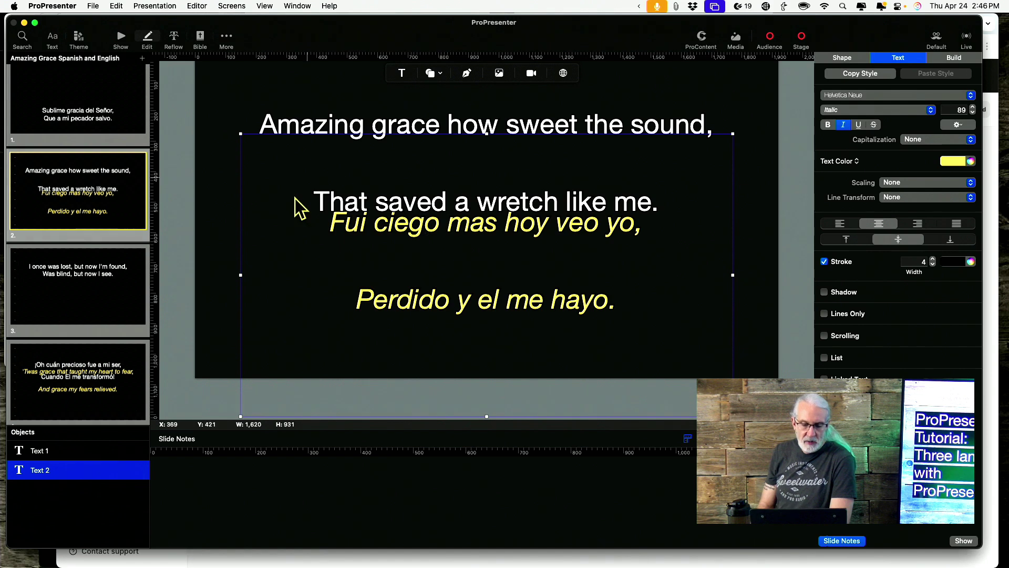
# - Check the lyrics in the Reflow Editor, then return to the slide editor
pyautogui.click(176, 37)
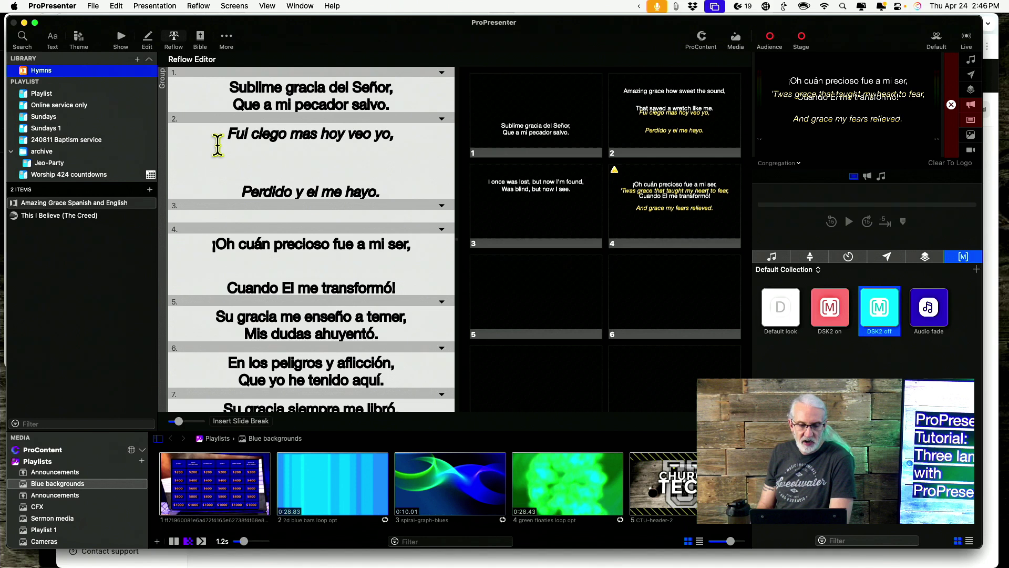
pyautogui.click(147, 42)
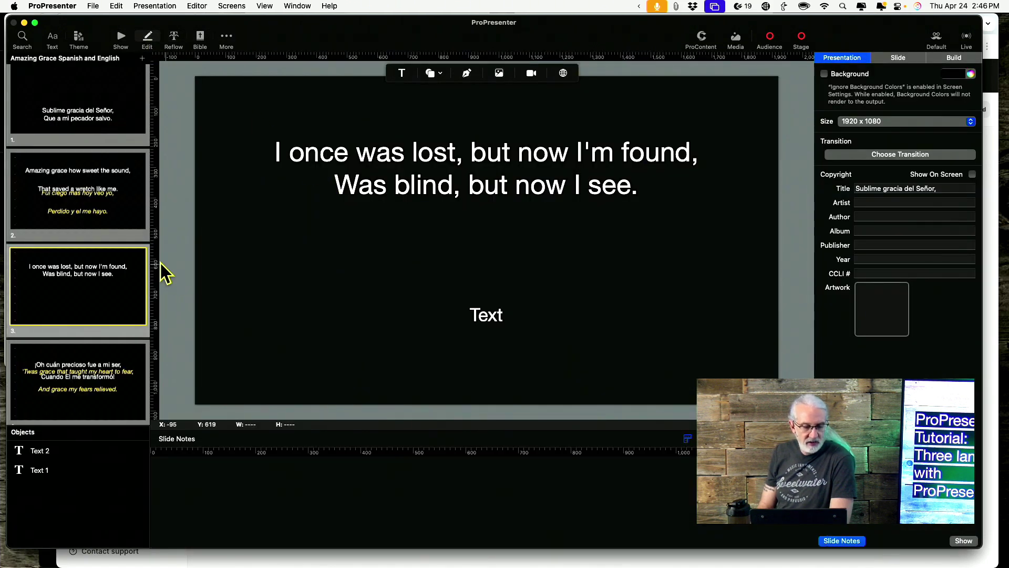
# - On slide 2, stretch the English text box (Text 1) down to nearly full slide height
pyautogui.click(100, 201)
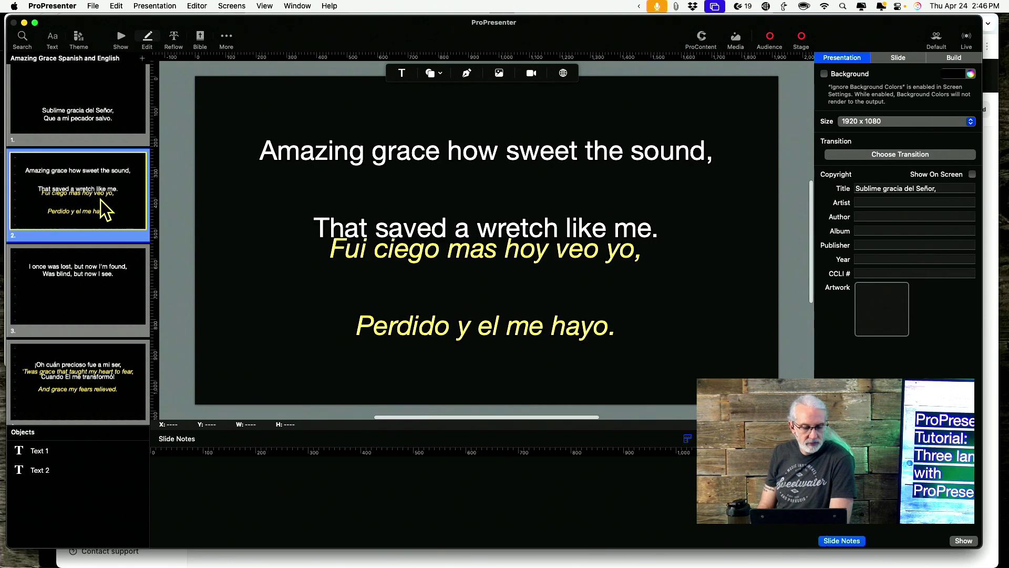
pyautogui.click(475, 341)
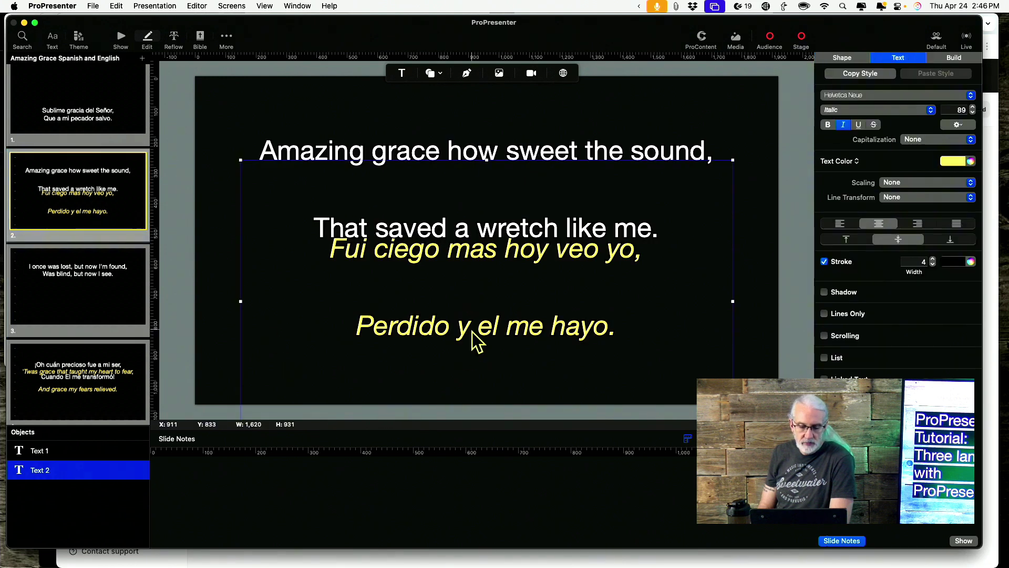
pyautogui.click(416, 153)
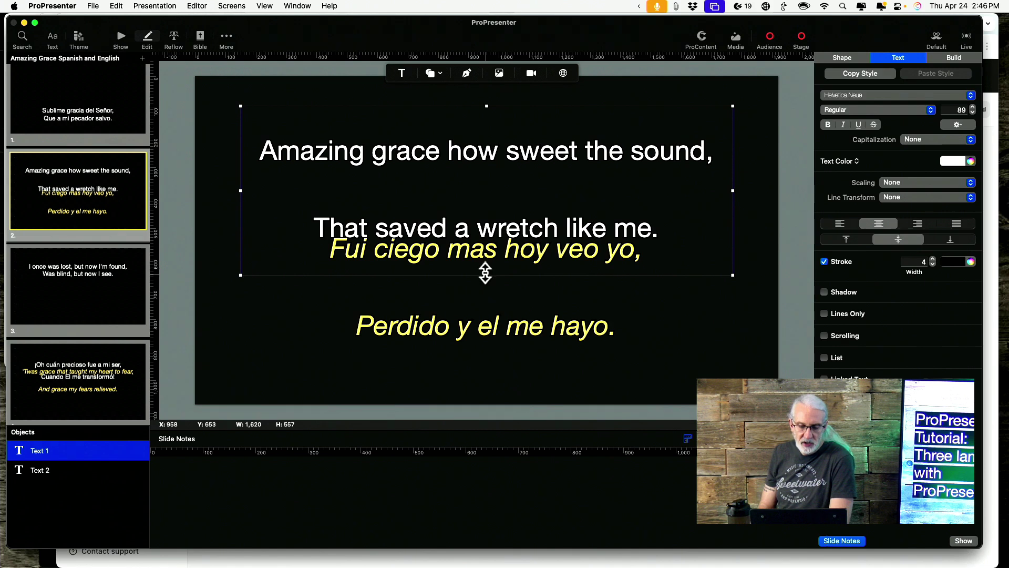
pyautogui.moveTo(485, 273); pyautogui.dragTo(487, 368)
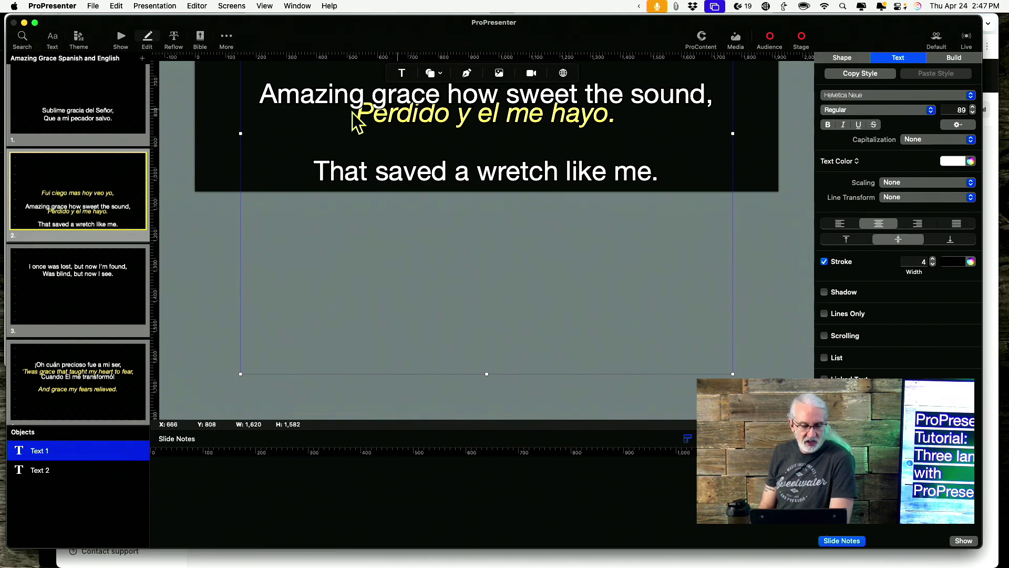
# - In the Reflow Editor, delete the empty slide before '¡Oh cuán precioso' so that verse moves up
pyautogui.click(176, 39)
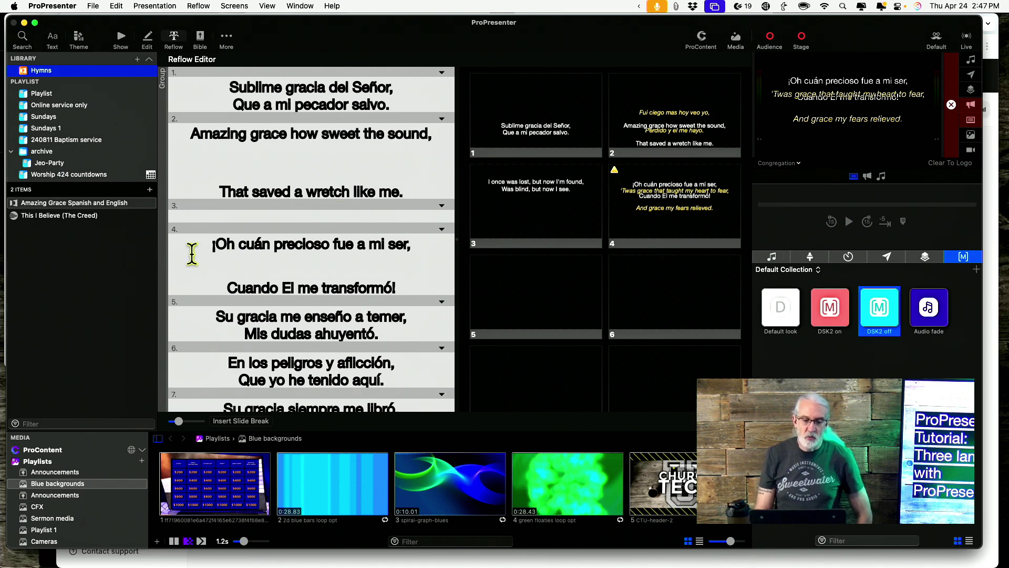
pyautogui.click(208, 247)
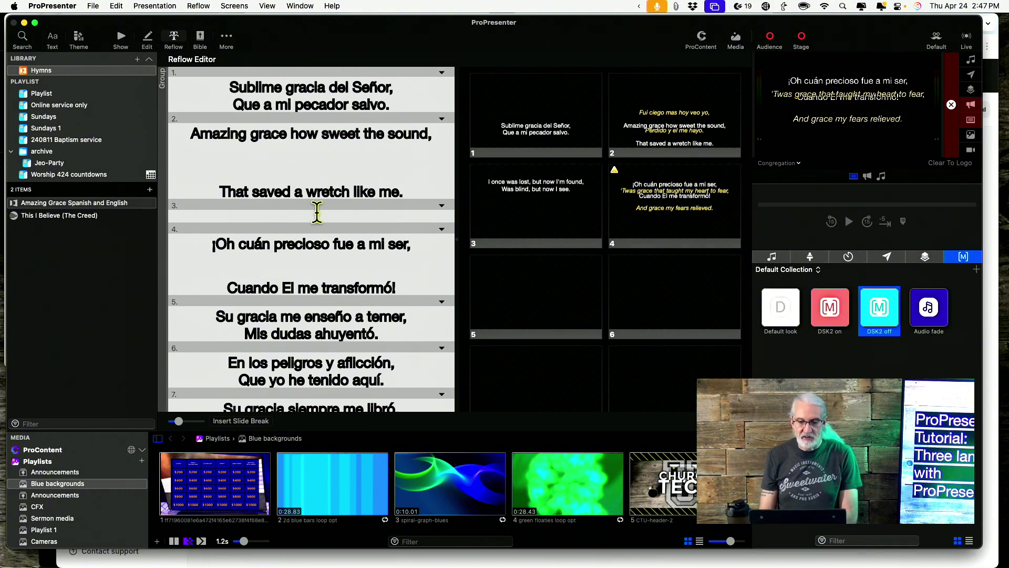
pyautogui.press('BackSpace')
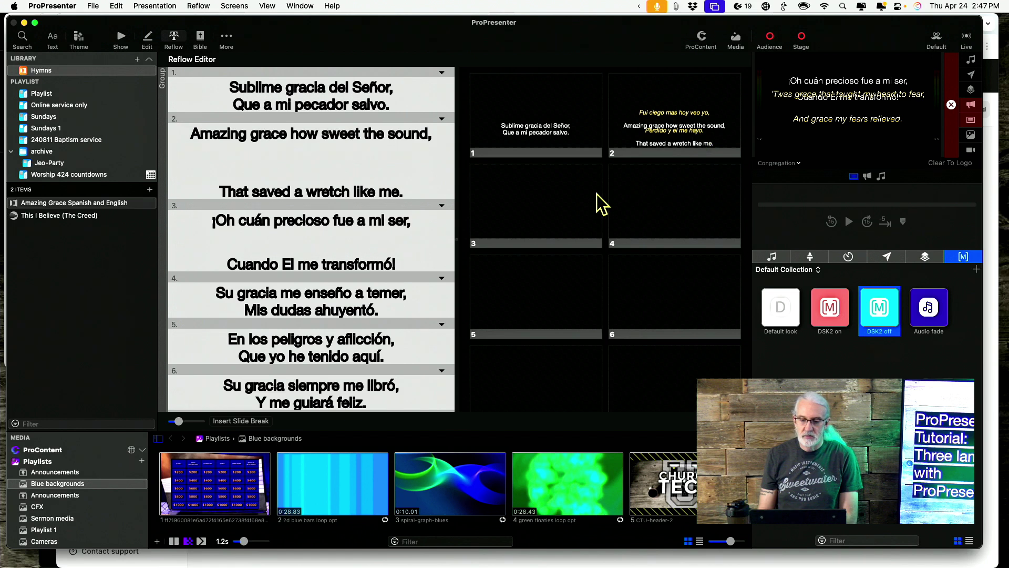
# - Return to the eight-slide grid and put slide 3, pairing Spanish and English lines, live
pyautogui.click(122, 39)
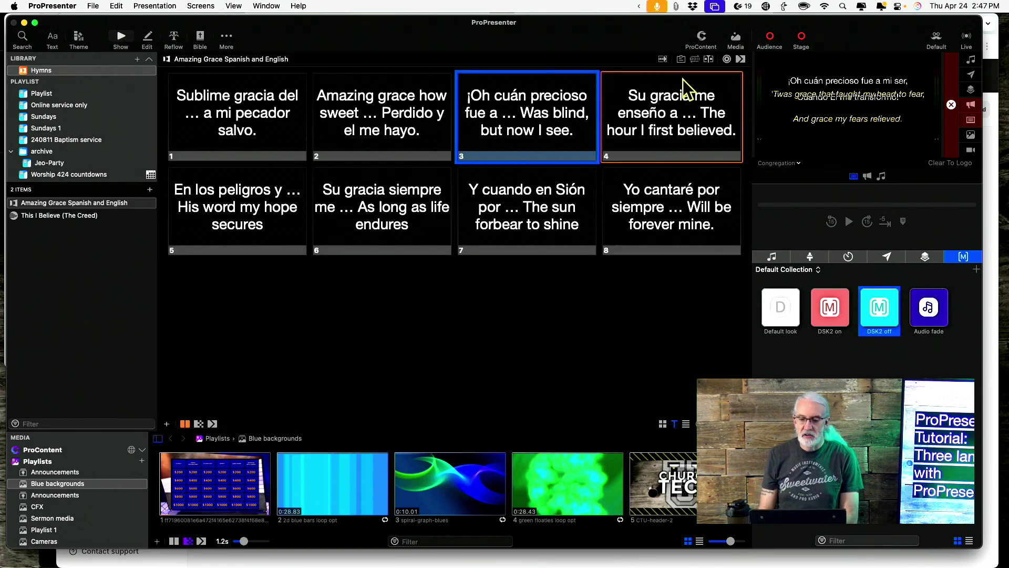
pyautogui.click(552, 123)
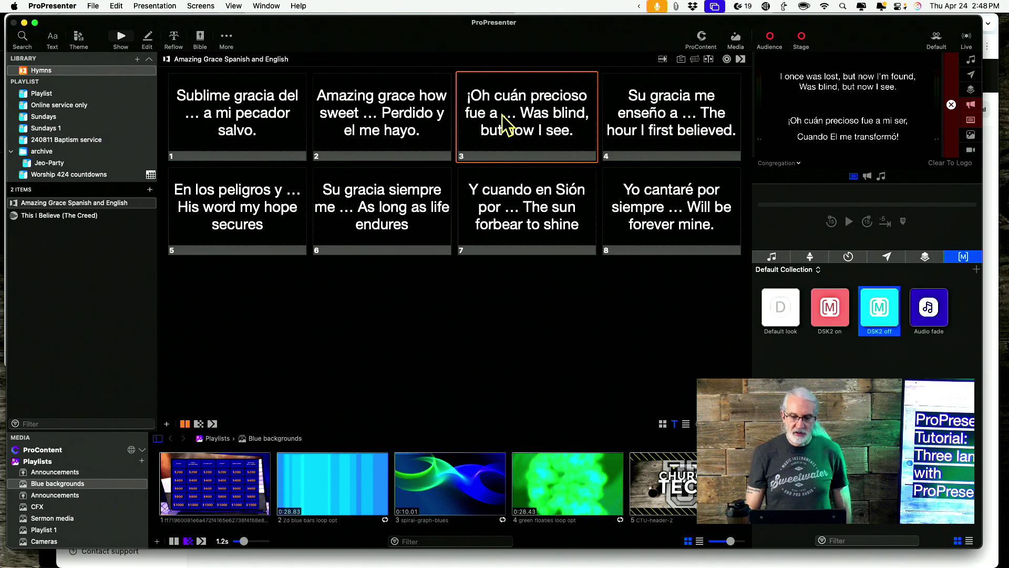
pyautogui.rightClick(505, 86)
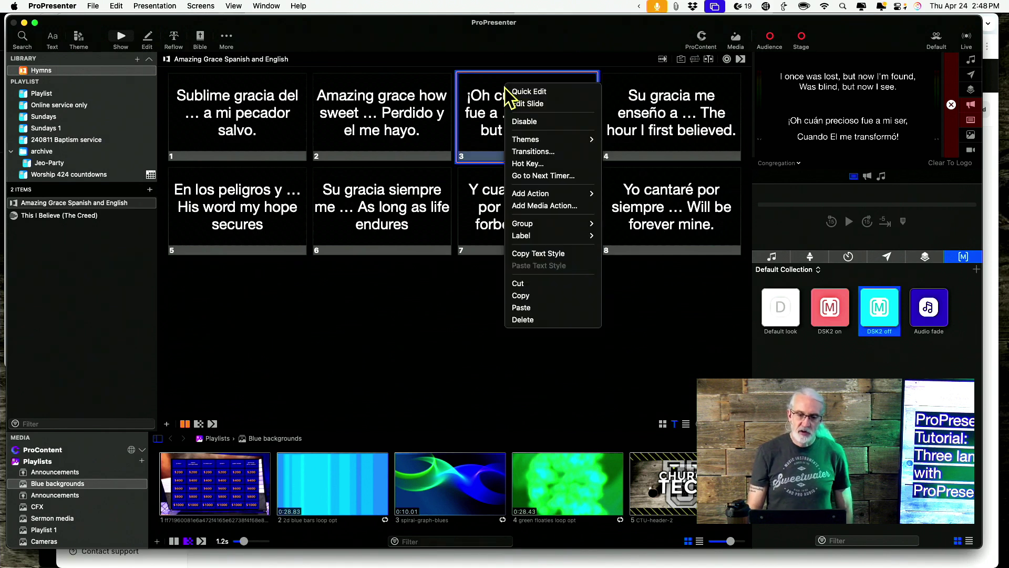
# - Edit slide 3, add a placeholder text box, and select Text 2, Text 1, and the new box in turn
pyautogui.click(523, 107)
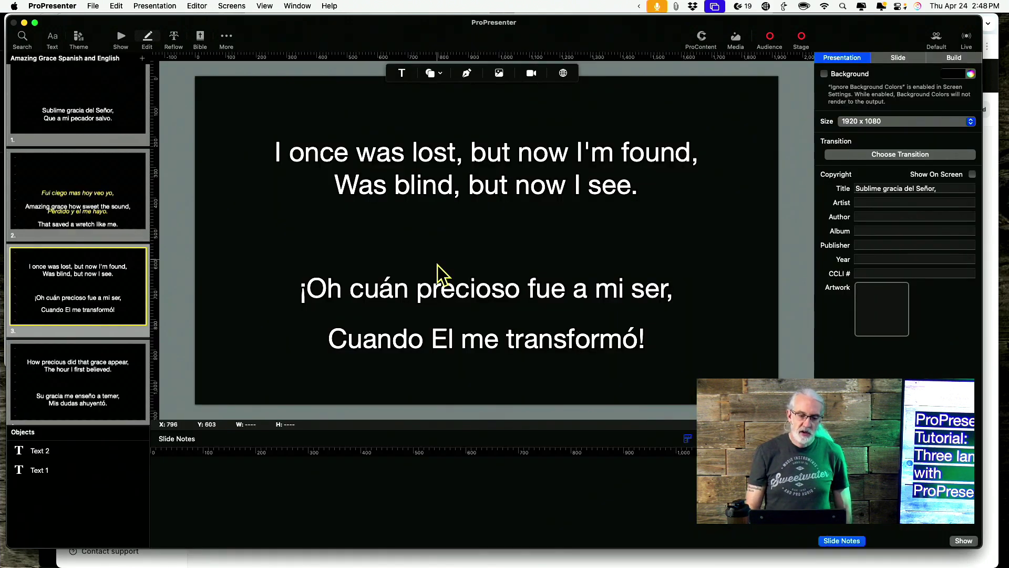
pyautogui.click(401, 73)
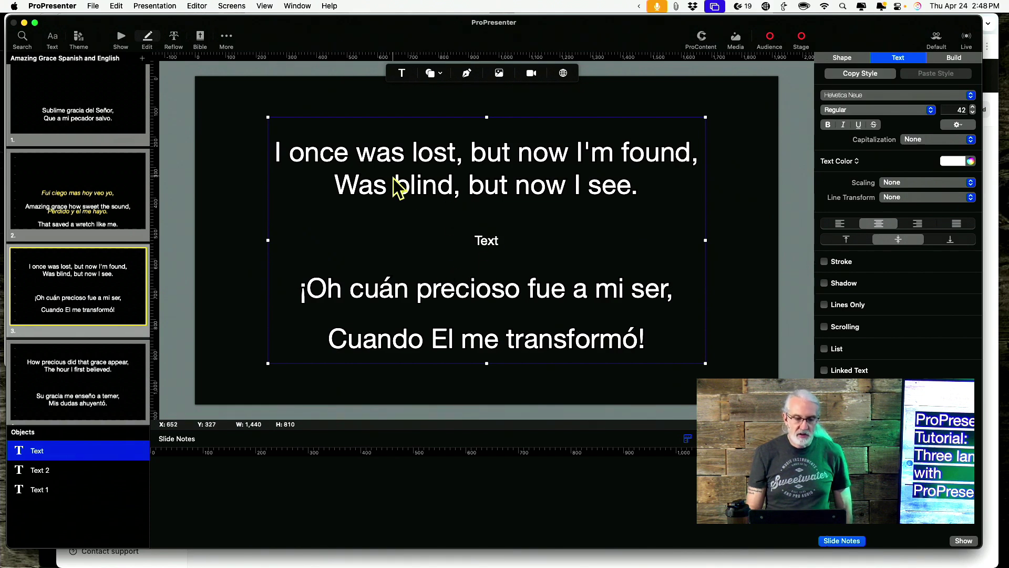
pyautogui.click(51, 470)
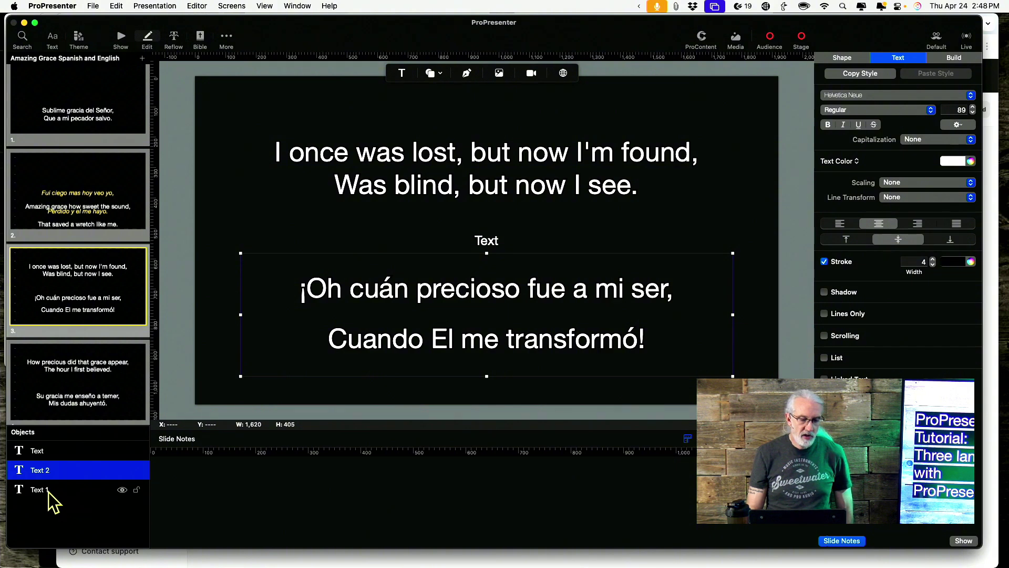
pyautogui.click(42, 490)
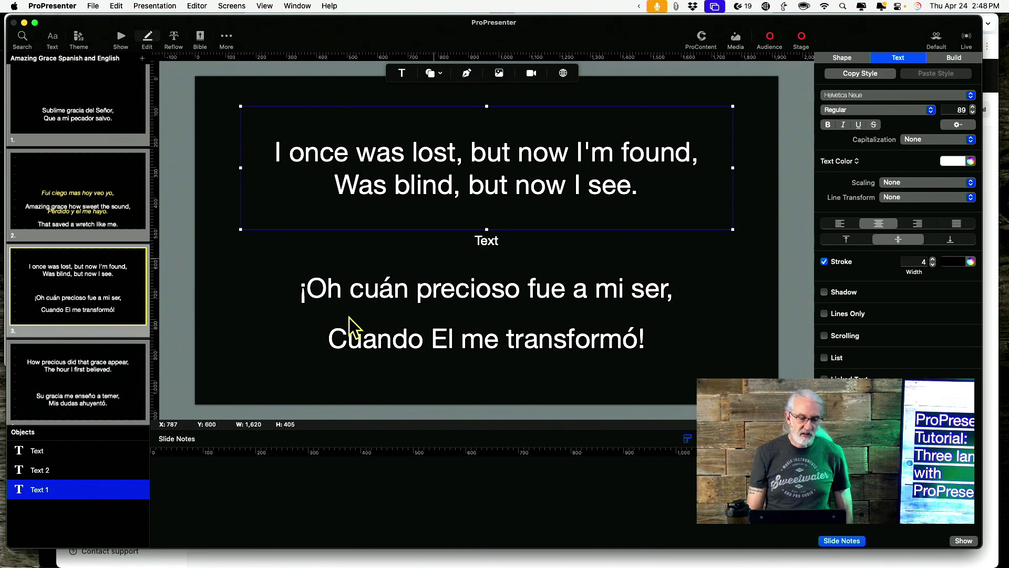
pyautogui.click(46, 460)
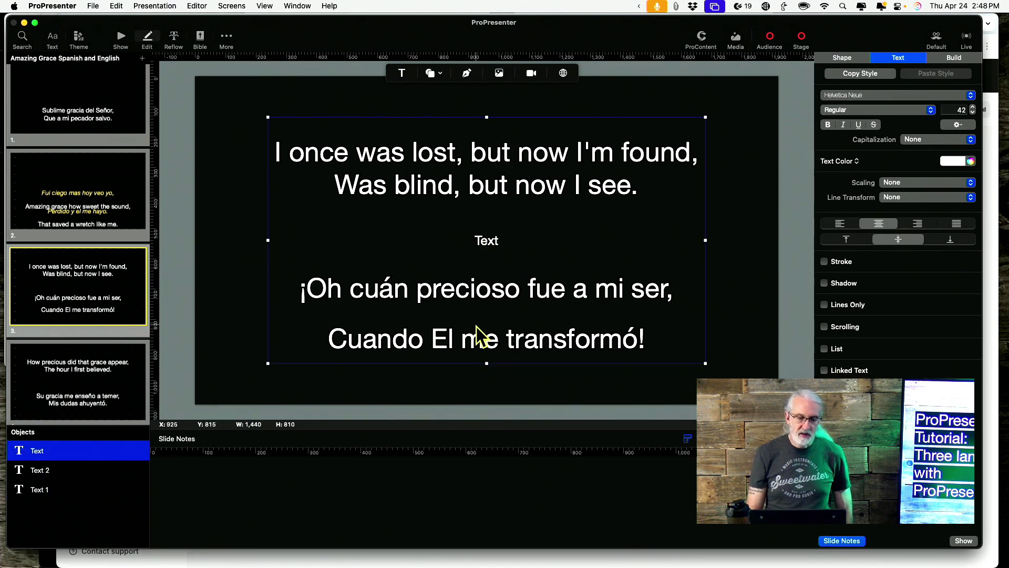
# - Merge the 'Su gracia me enseñó a temer' lines into slide 3 in Reflow, then take slide 3 live
pyautogui.click(174, 40)
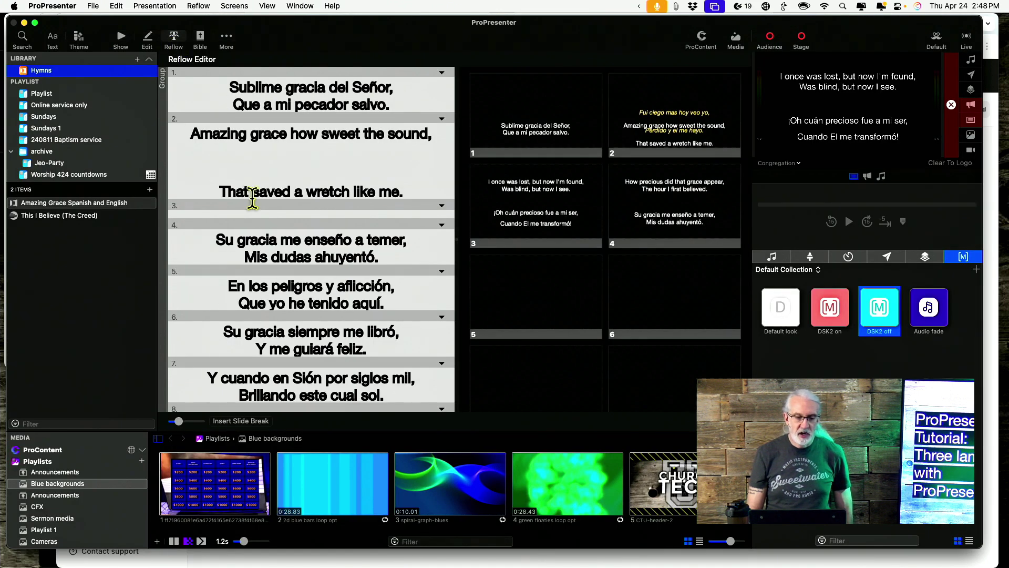
pyautogui.click(216, 239)
pyautogui.press('BackSpace')
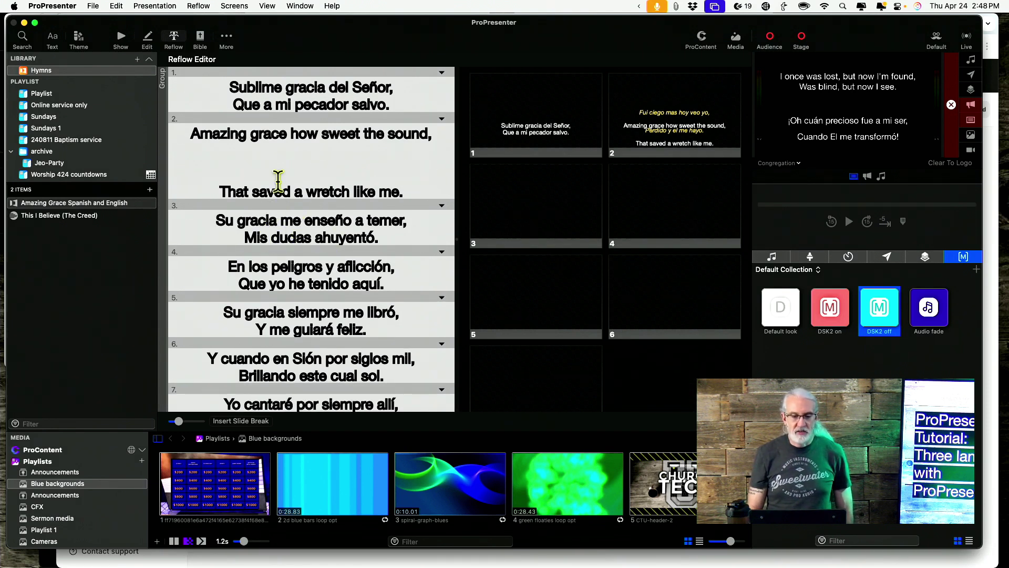
pyautogui.click(122, 37)
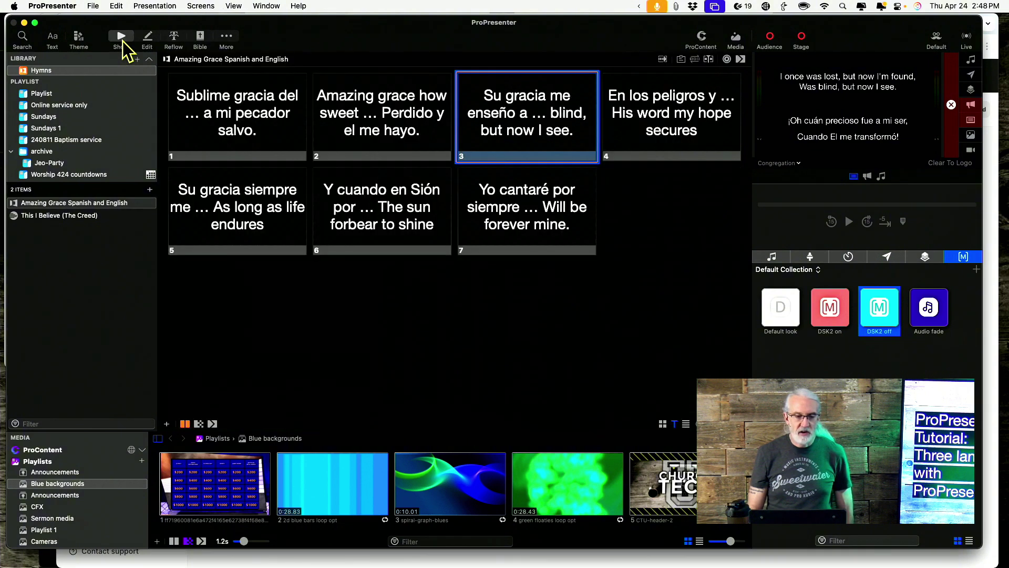
pyautogui.click(554, 108)
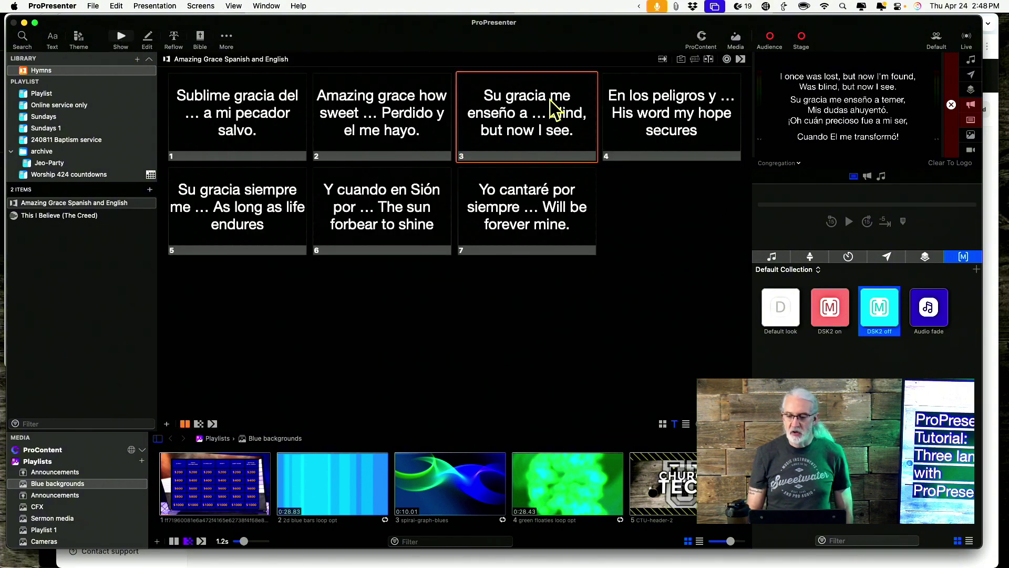